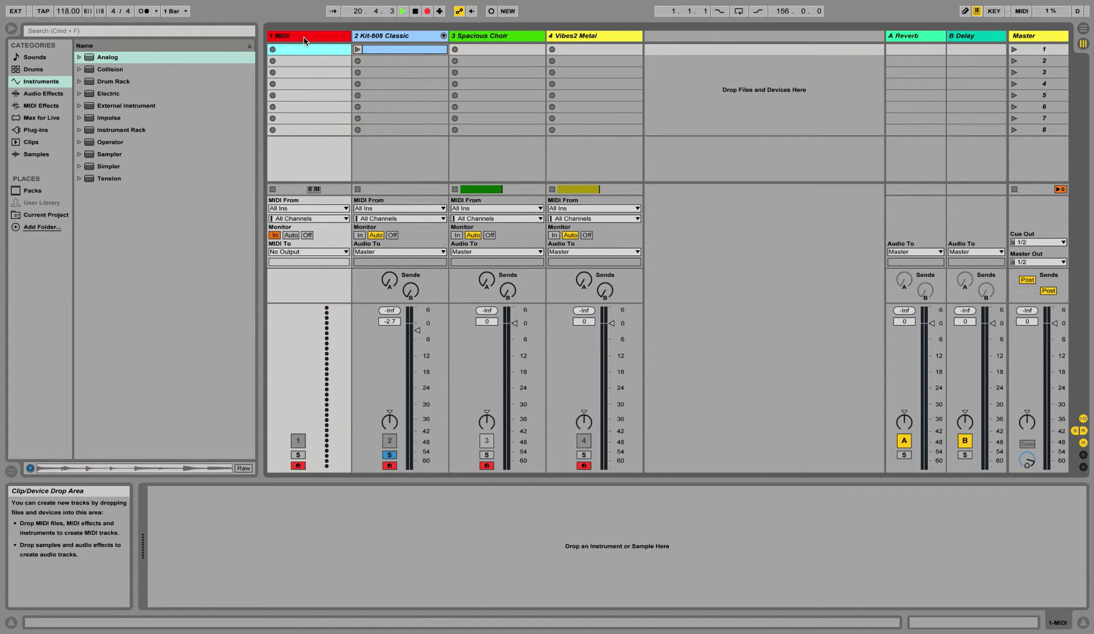
Load the Analog synth onto the first MIDI track and switch off oscillator 2.
{"action": "left_click", "coordinate": [339, 39]}
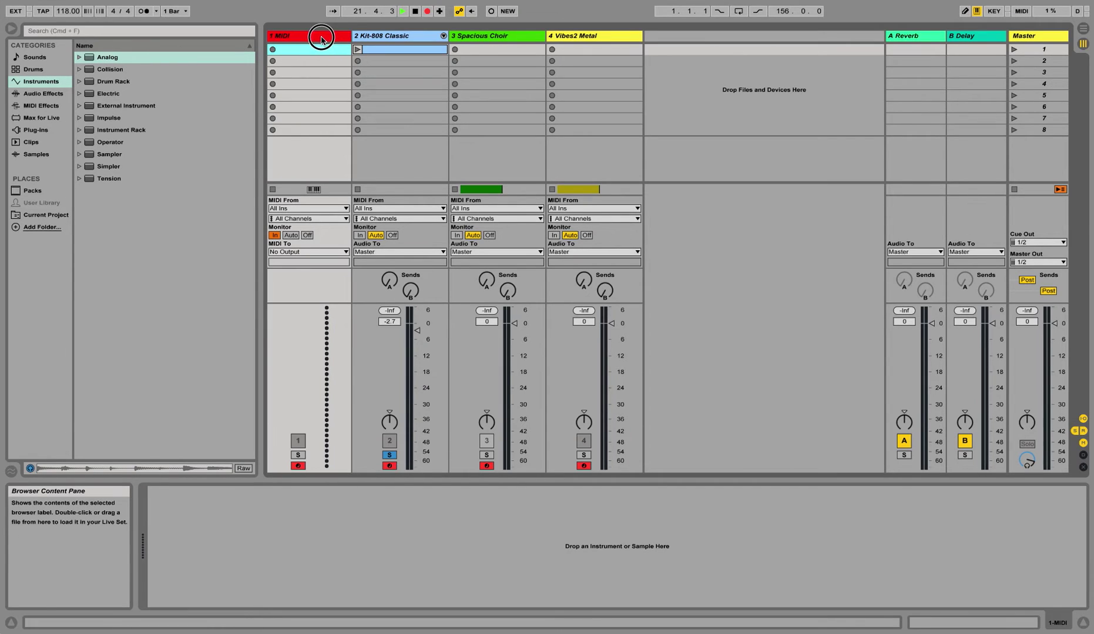
{"action": "left_click_drag", "start_coordinate": [178, 56], "coordinate": [312, 37]}
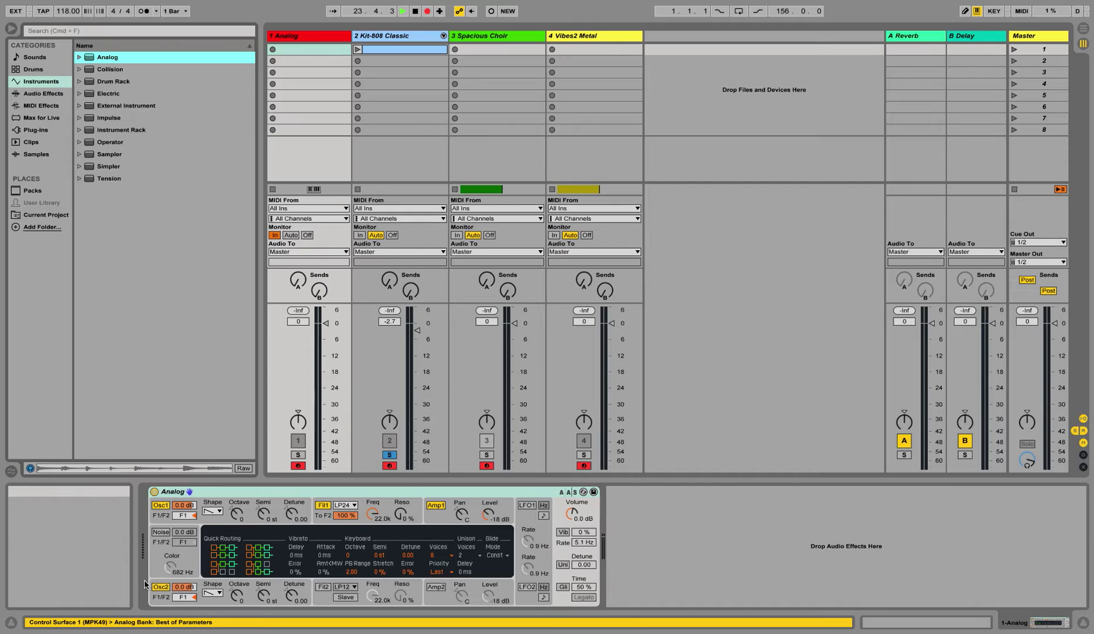
{"action": "left_click", "coordinate": [162, 589]}
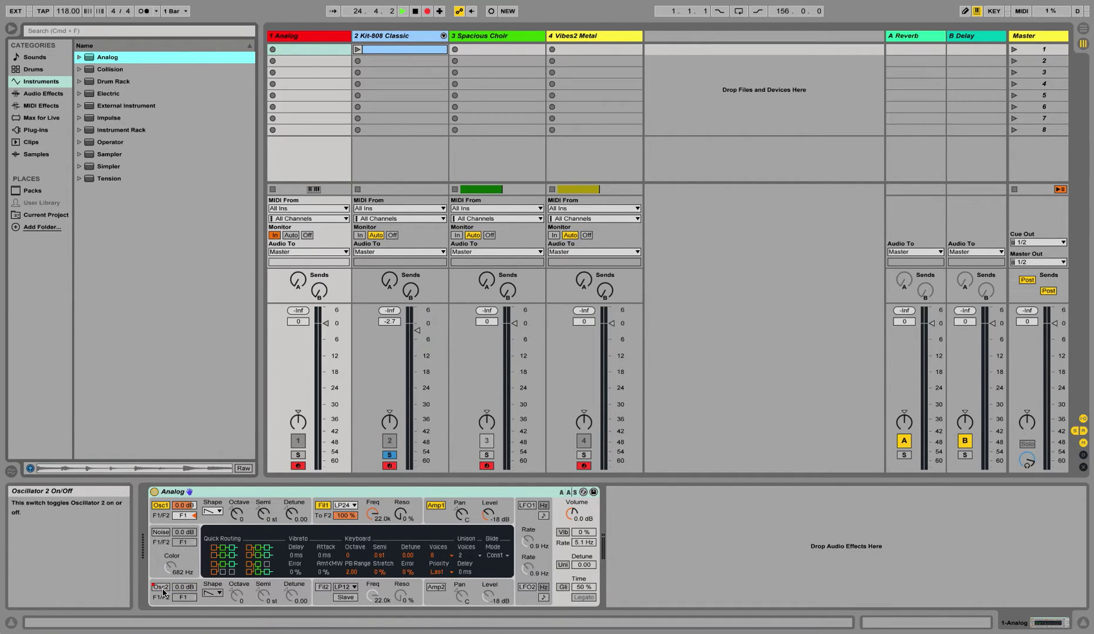
Make oscillator 1 a sine wave and solo the Analog track.
{"action": "left_click", "coordinate": [212, 511]}
{"action": "left_click", "coordinate": [213, 520]}
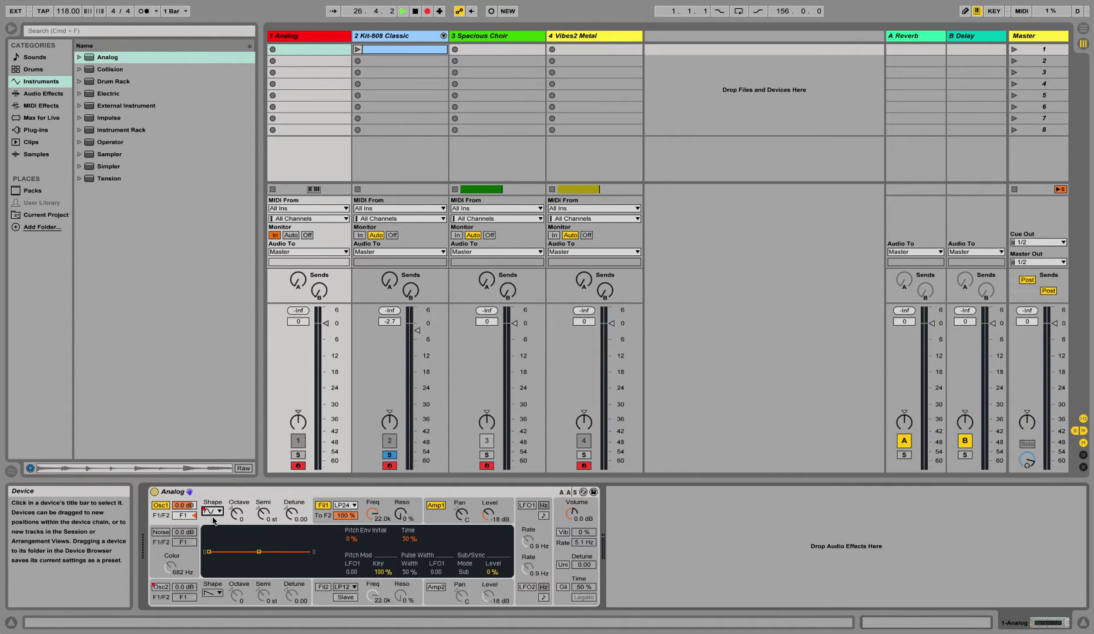
{"action": "left_click", "coordinate": [298, 454]}
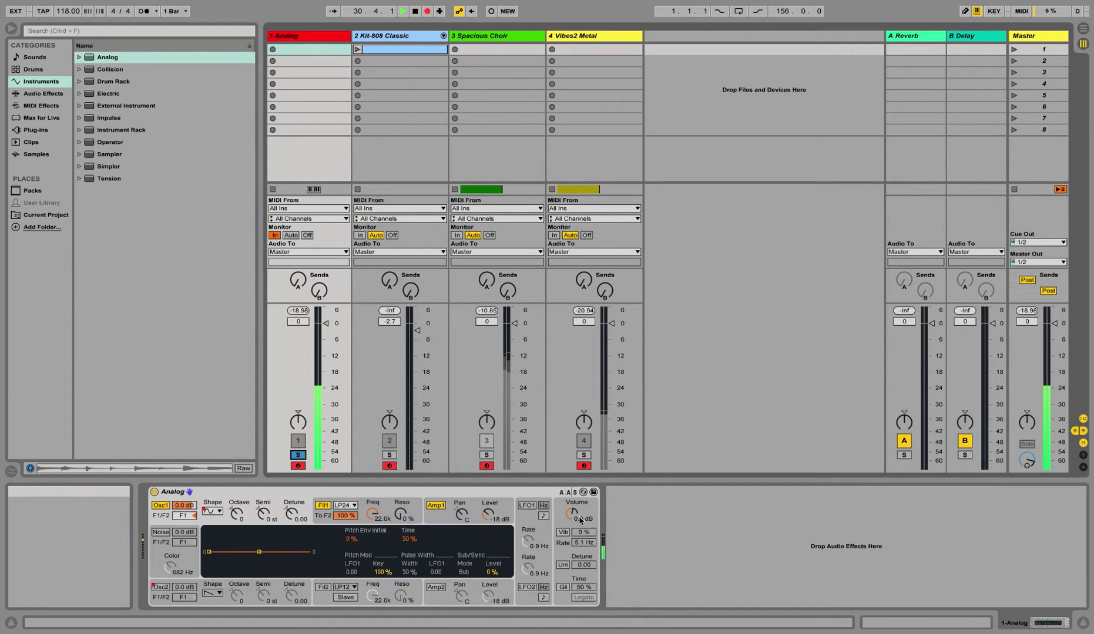
Enable LFO 1, route it to oscillator 1 pitch at 0.36, and set its rate to 7.7 Hz.
{"action": "left_click", "coordinate": [527, 506]}
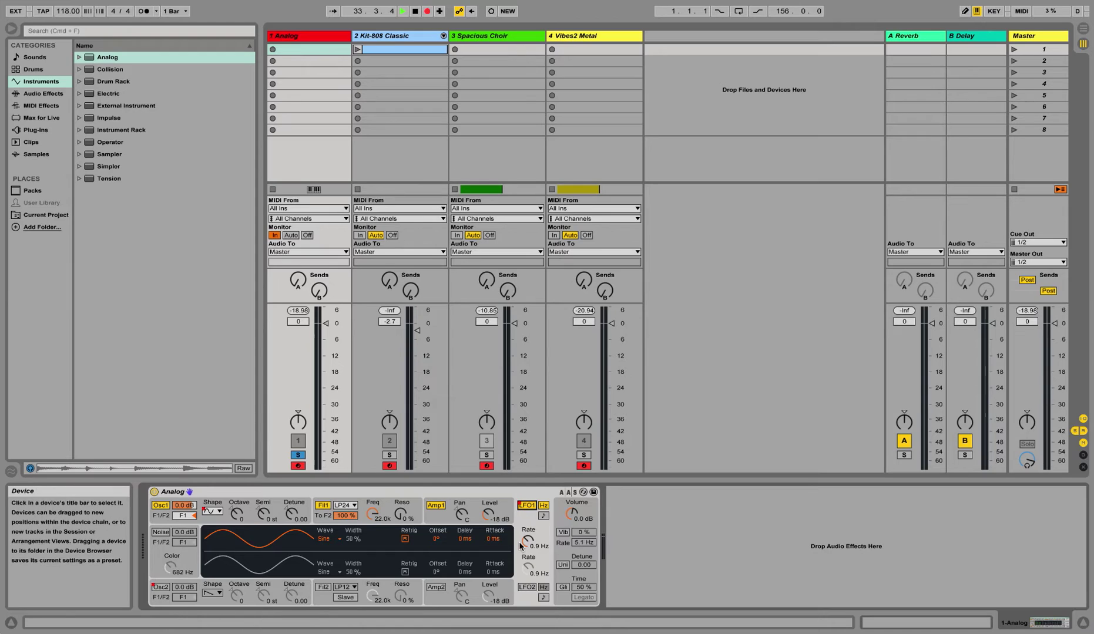
{"action": "left_click", "coordinate": [152, 517]}
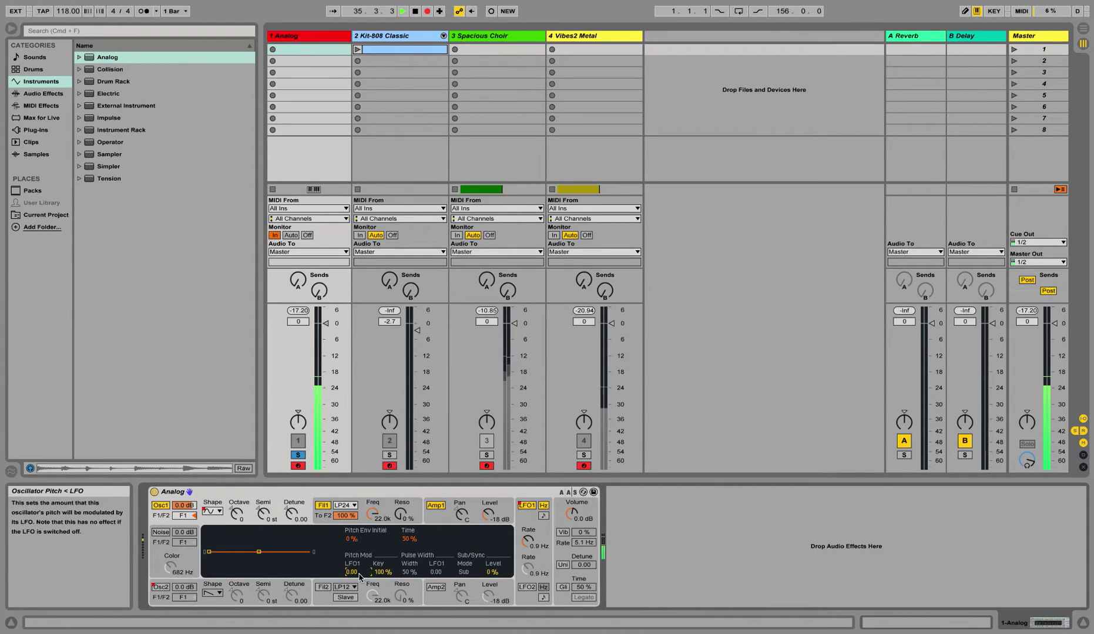
{"action": "scroll", "coordinate": [364, 577], "scroll_direction": "up", "scroll_amount": 1}
{"action": "left_click", "coordinate": [528, 532]}
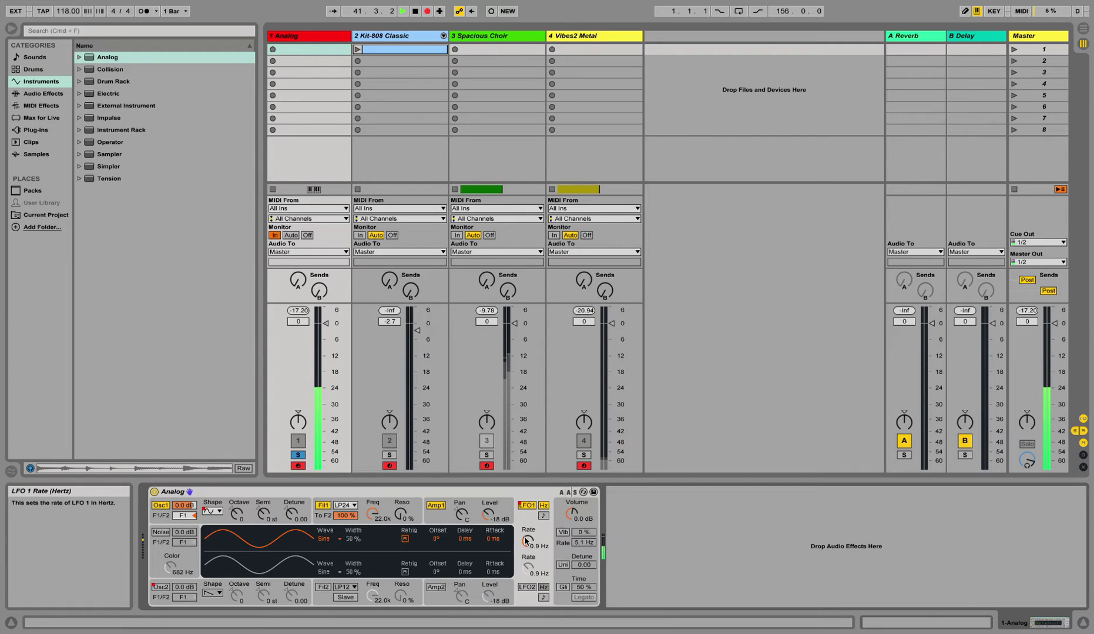
{"action": "left_click_drag", "start_coordinate": [528, 532], "coordinate": [528, 490]}
{"action": "mouse_move", "coordinate": [526, 541]}
{"action": "left_mouse_down"}
{"action": "mouse_move", "coordinate": [525, 584]}
{"action": "mouse_move", "coordinate": [526, 528]}
{"action": "left_mouse_up"}
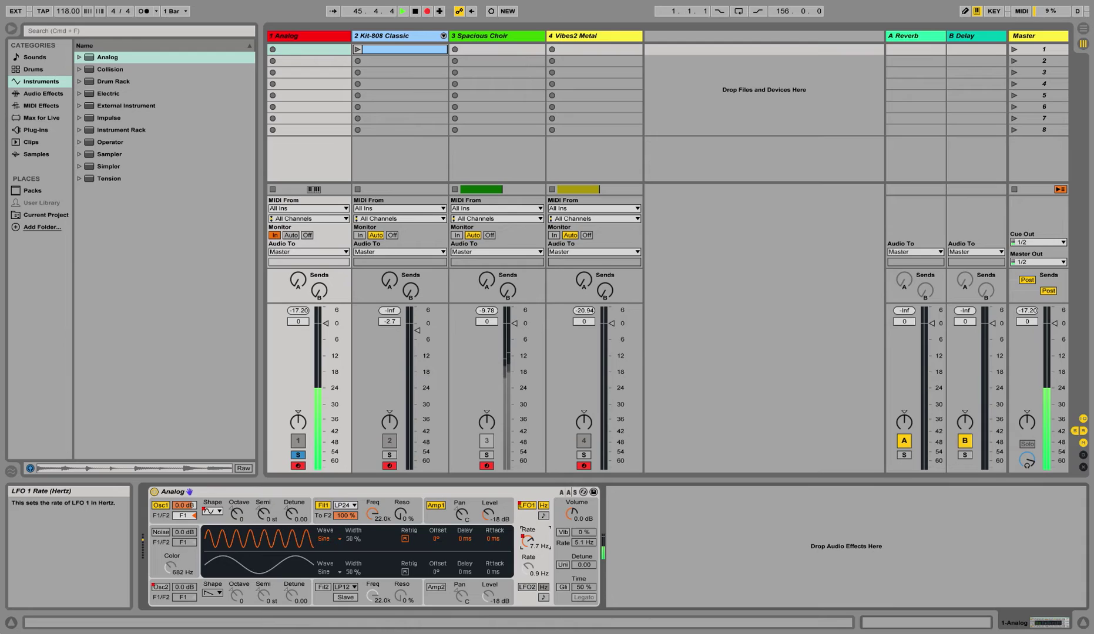
Switch LFO 1 to a triangle wave and slow it to 4.2 Hz.
{"action": "left_click", "coordinate": [333, 540]}
{"action": "left_click", "coordinate": [326, 558]}
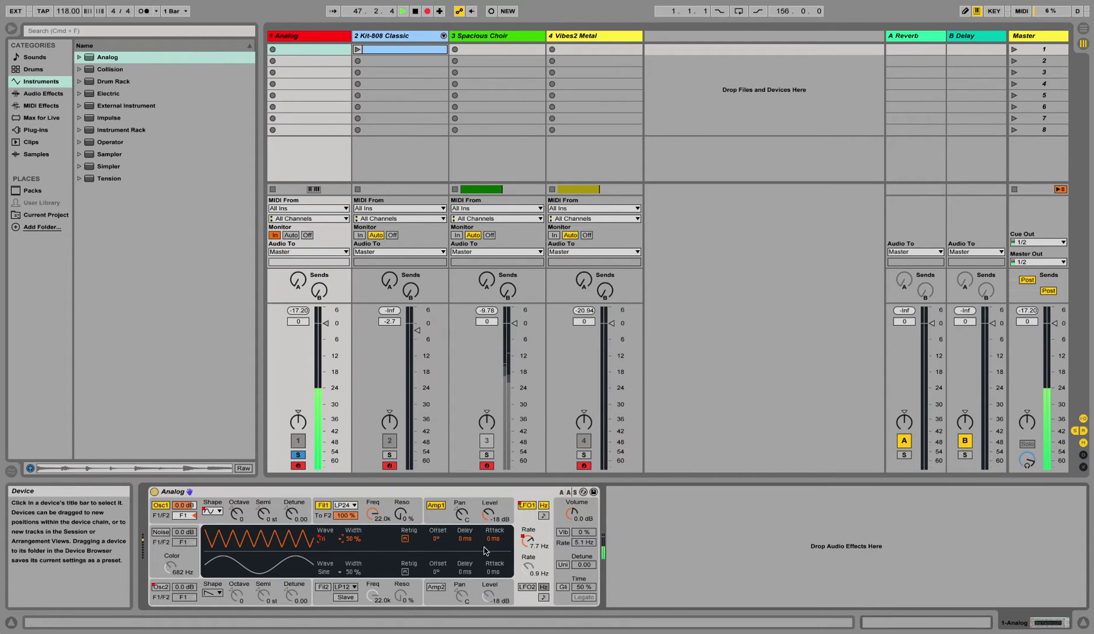
{"action": "left_click_drag", "start_coordinate": [528, 540], "coordinate": [527, 558]}
Change LFO 1 to a rectangle wave with 77% pulse width.
{"action": "left_click", "coordinate": [330, 543]}
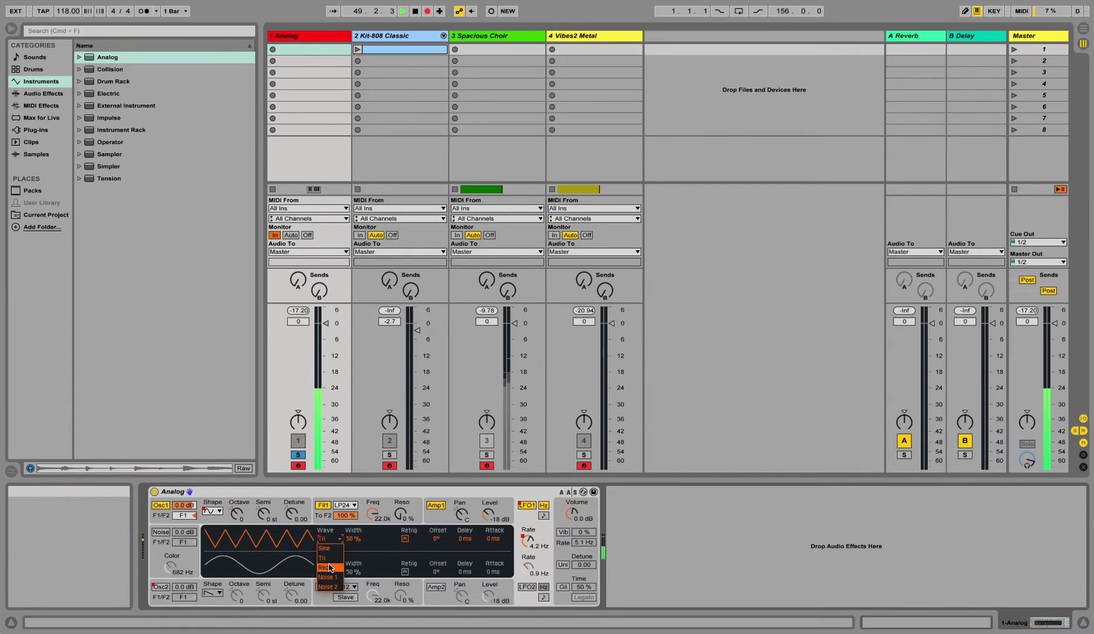
{"action": "left_click", "coordinate": [329, 567]}
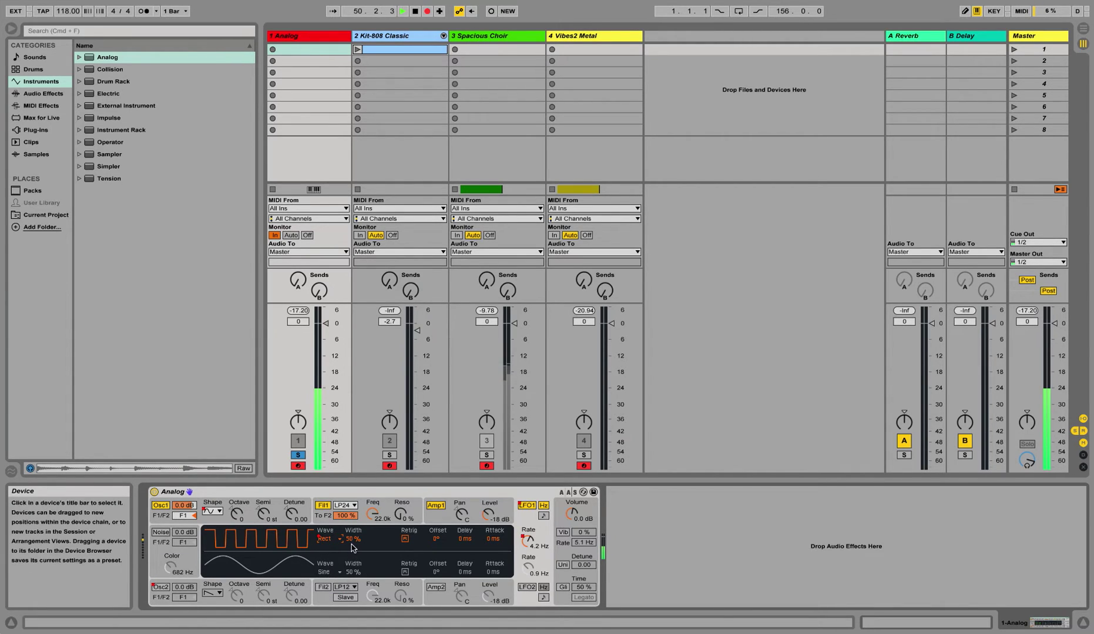
{"action": "left_click_drag", "start_coordinate": [354, 538], "coordinate": [354, 523]}
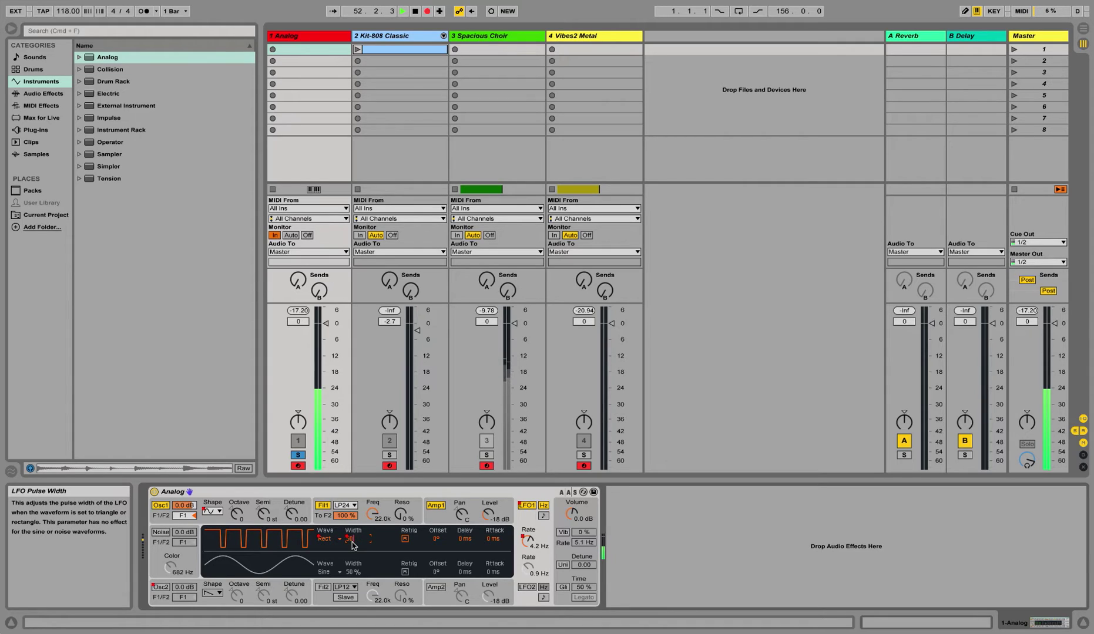
Set LFO 1 to Noise 1 and raise its rate to about 7 Hz.
{"action": "left_click", "coordinate": [329, 538]}
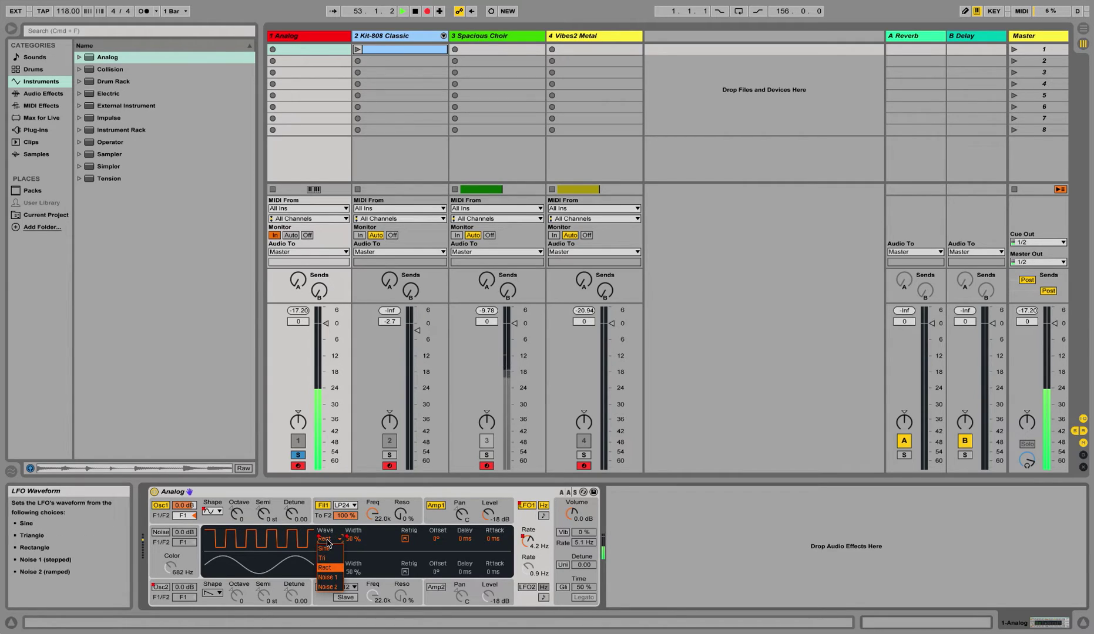
{"action": "left_click", "coordinate": [332, 579]}
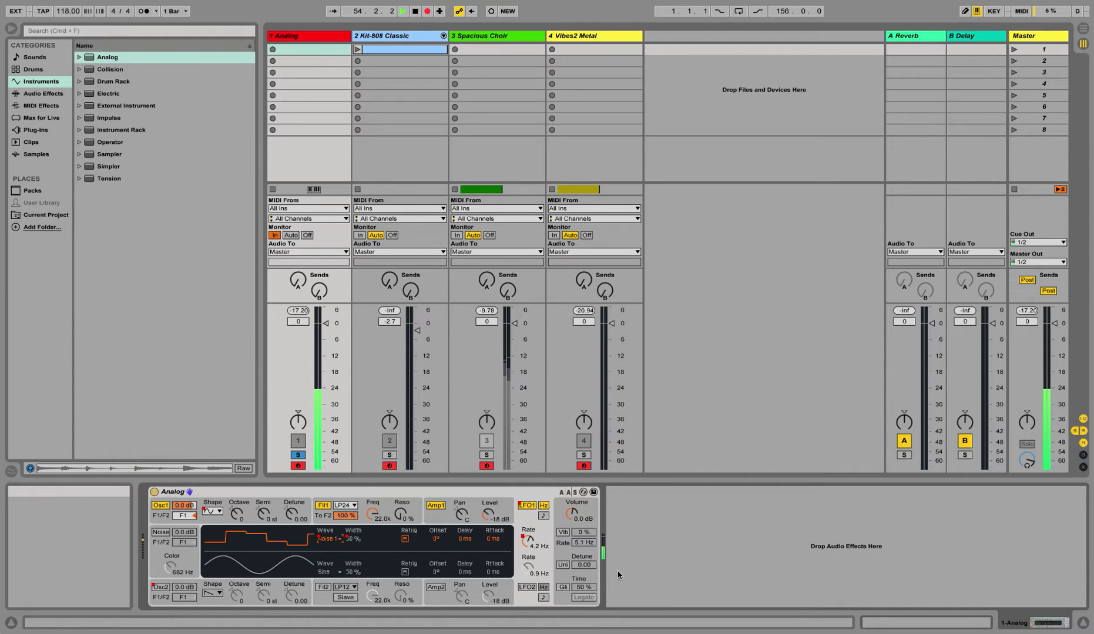
{"action": "left_click_drag", "start_coordinate": [528, 540], "coordinate": [528, 526]}
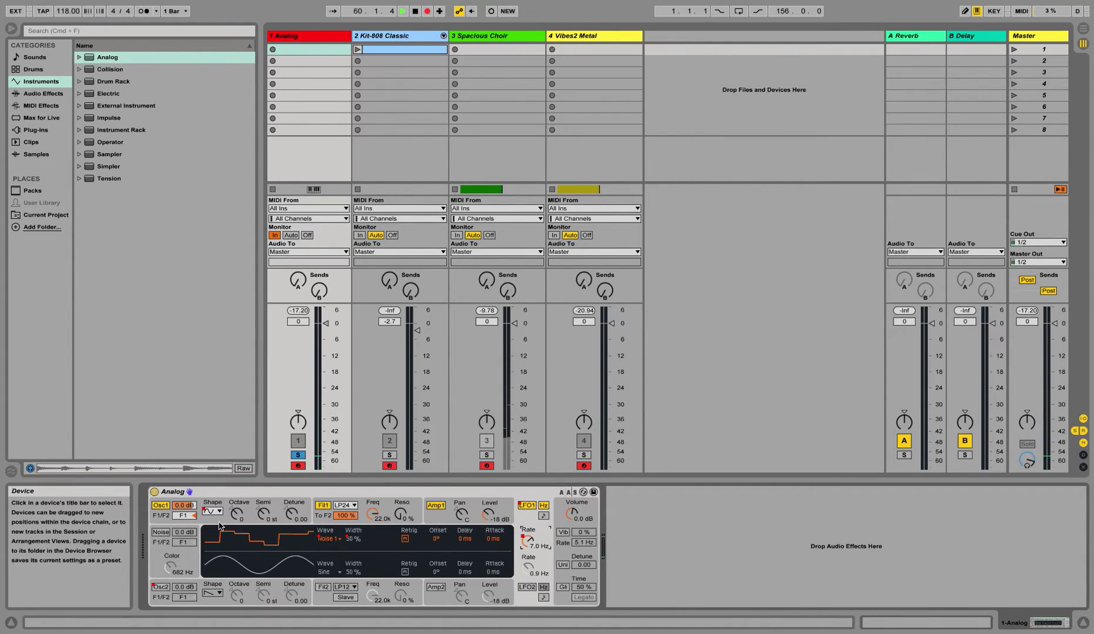
Enter 0.09 as oscillator 1's LFO 1 pitch modulation and show the Amp 1 envelope section.
{"action": "left_click", "coordinate": [162, 519]}
{"action": "left_click", "coordinate": [356, 575]}
{"action": "type", "text": "0.09"}
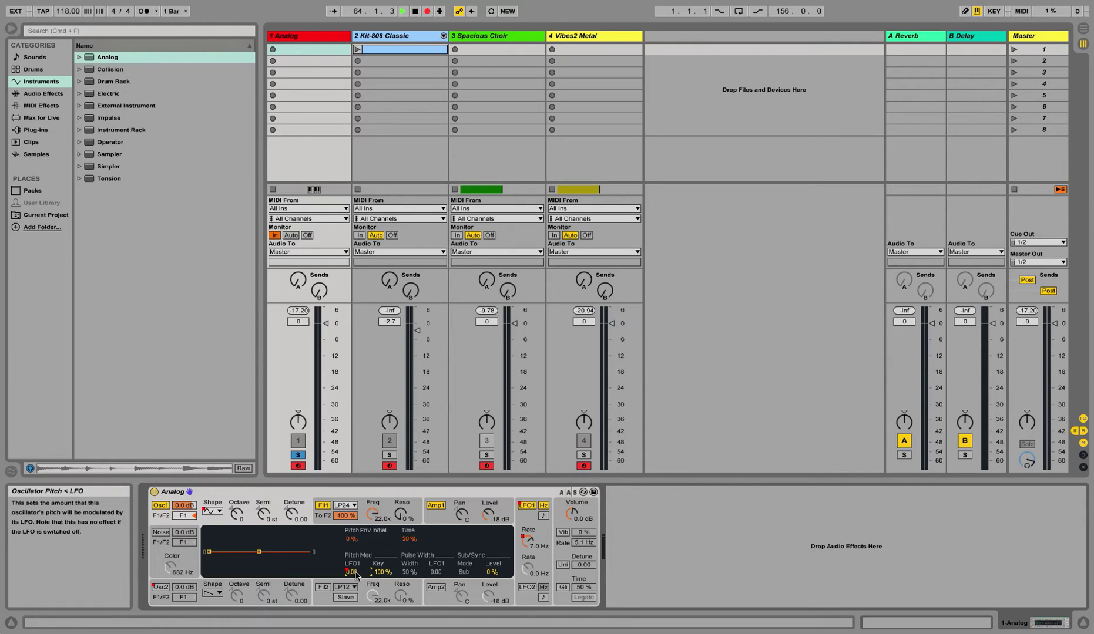
{"action": "left_click", "coordinate": [434, 520]}
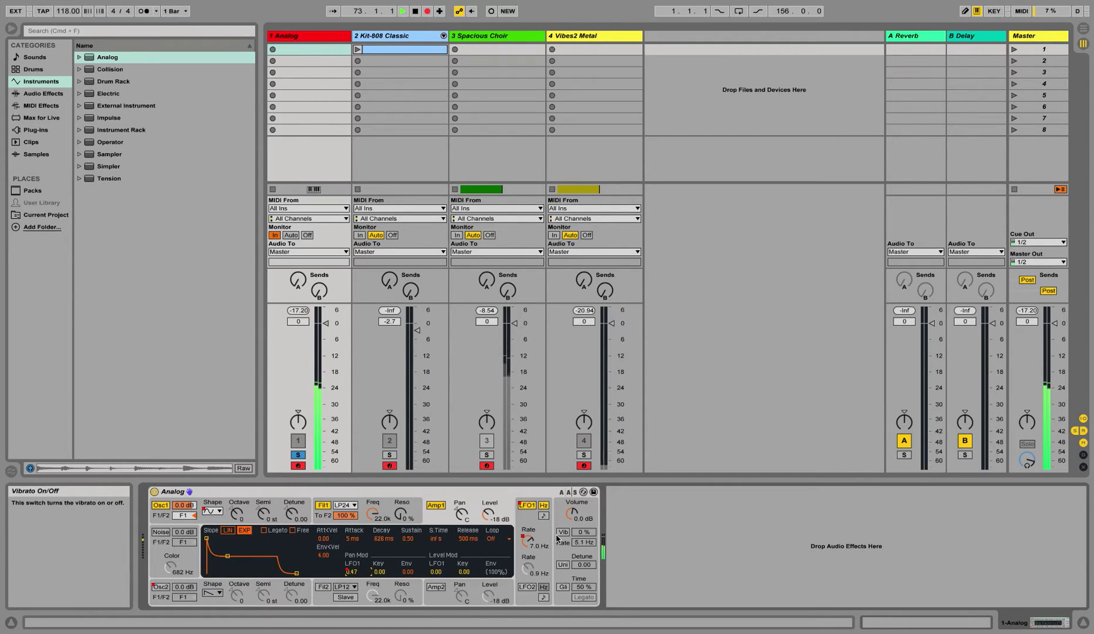
Set LFO 1 back to a sine wave running at 1.9 Hz.
{"action": "left_click", "coordinate": [532, 538]}
{"action": "left_click", "coordinate": [329, 538]}
{"action": "left_click", "coordinate": [331, 549]}
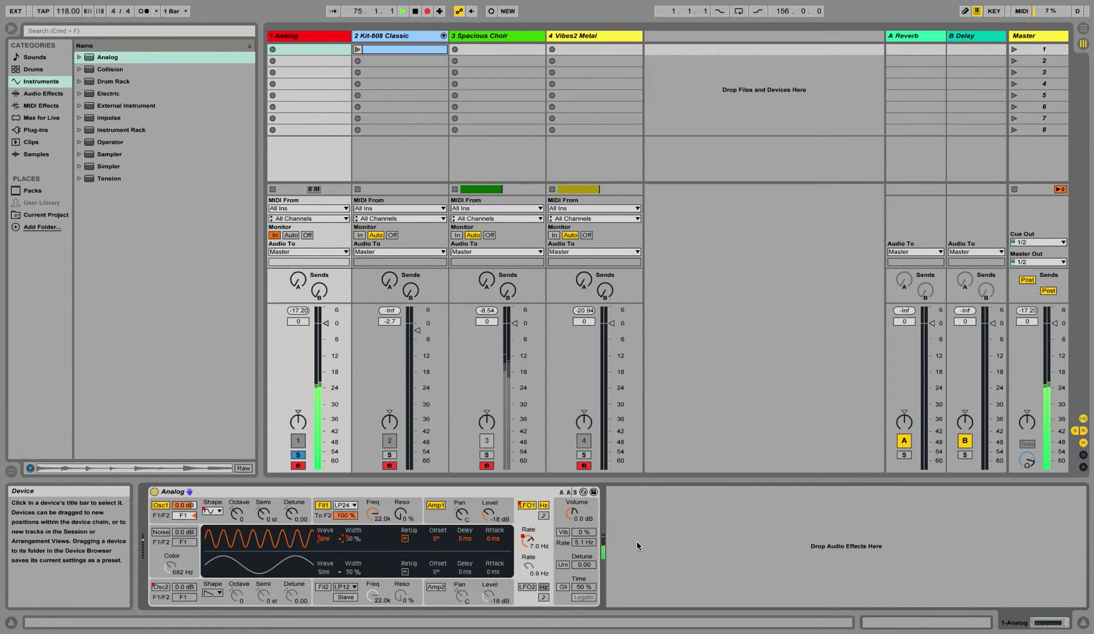
{"action": "mouse_move", "coordinate": [528, 540]}
{"action": "left_mouse_down"}
{"action": "mouse_move", "coordinate": [528, 573]}
{"action": "mouse_move", "coordinate": [531, 544]}
{"action": "left_mouse_up"}
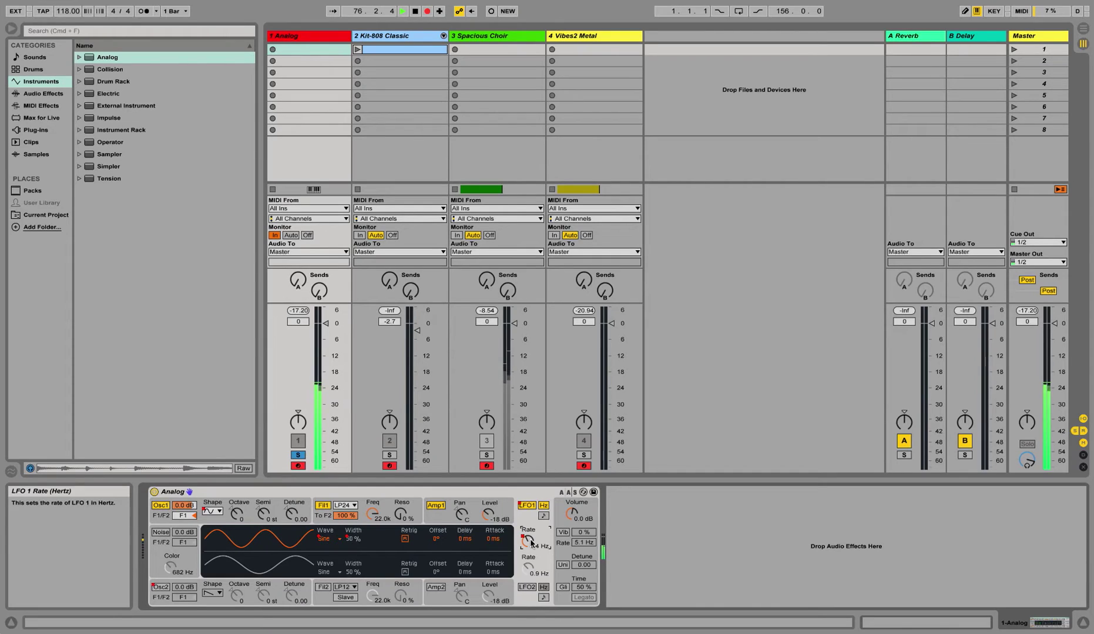
Zero the LFO pan modulation and have LFO 1 modulate amplifier level by 0.77.
{"action": "left_click", "coordinate": [426, 512]}
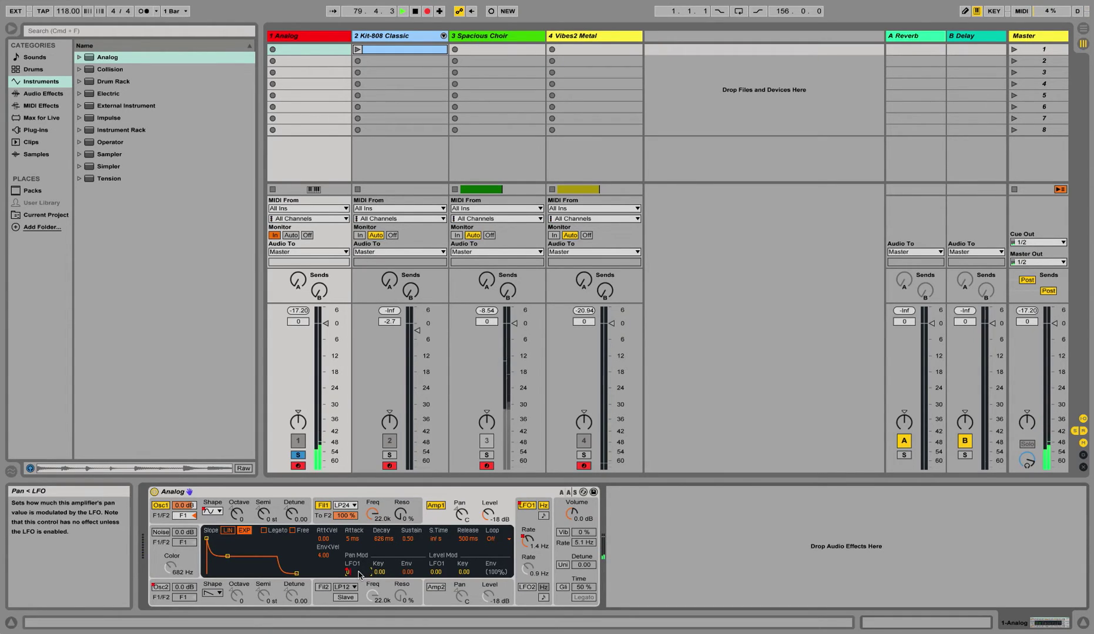
{"action": "left_click_drag", "start_coordinate": [359, 574], "coordinate": [360, 584]}
{"action": "left_click", "coordinate": [439, 574]}
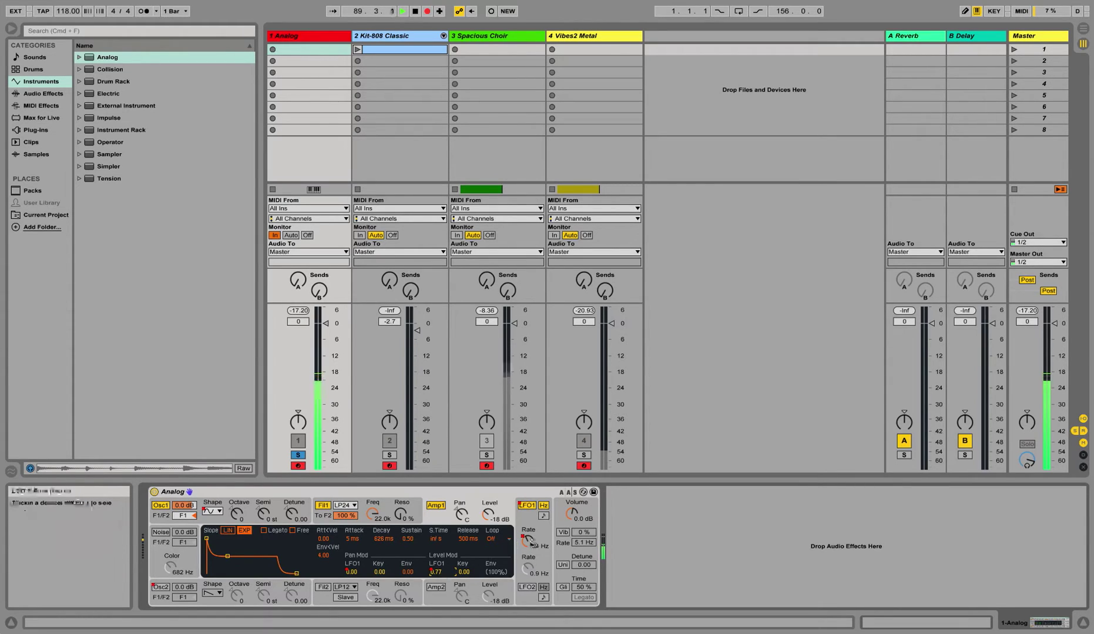
{"action": "mouse_move", "coordinate": [527, 541]}
{"action": "left_mouse_down"}
{"action": "mouse_move", "coordinate": [526, 517]}
{"action": "mouse_move", "coordinate": [529, 543]}
{"action": "left_mouse_up"}
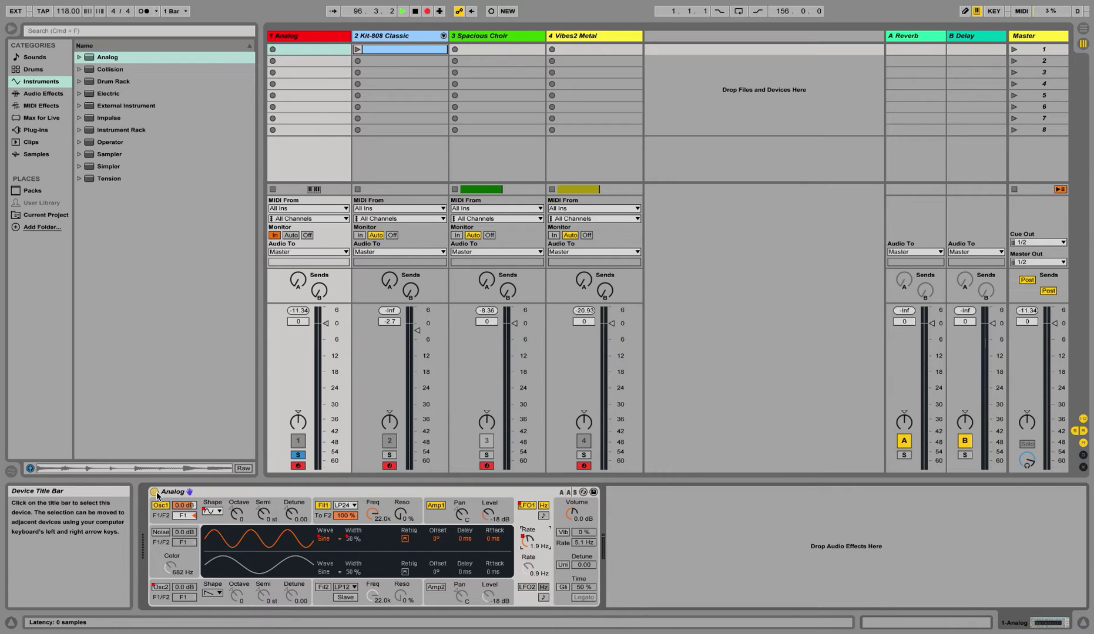
Solo the Kit-808 Classic track and show its drum rack with the Hihat Closed 808 sampler.
{"action": "left_click", "coordinate": [389, 455]}
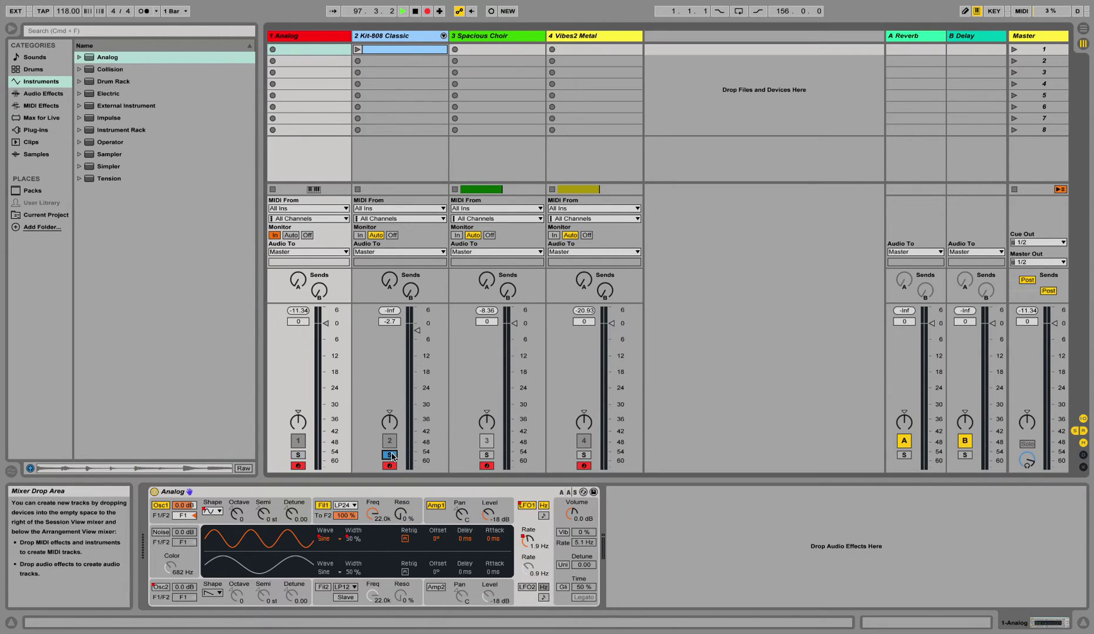
{"action": "left_click", "coordinate": [370, 37]}
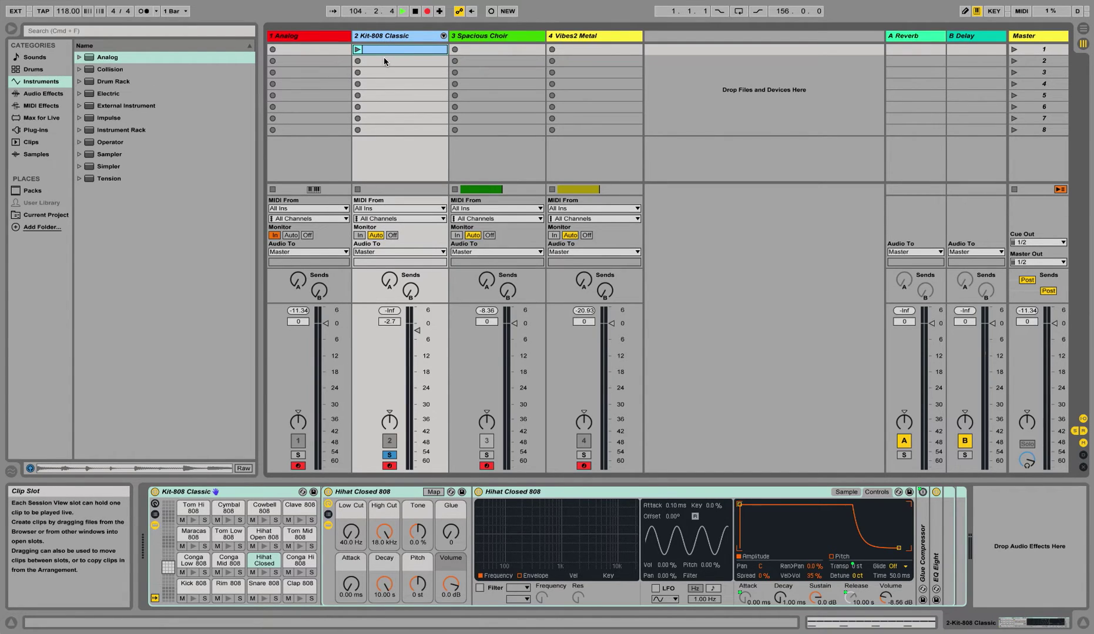
Inspect the Kit-808 clip's hi-hat and kick notes, then return to the drum rack devices.
{"action": "double_click", "coordinate": [383, 50]}
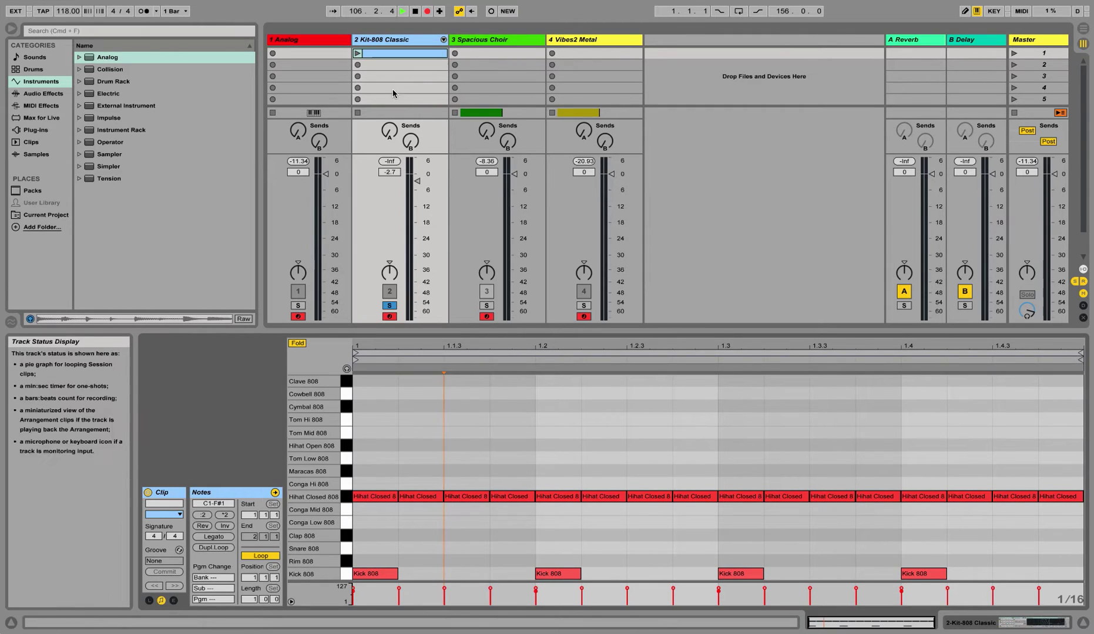
{"action": "double_click", "coordinate": [368, 44]}
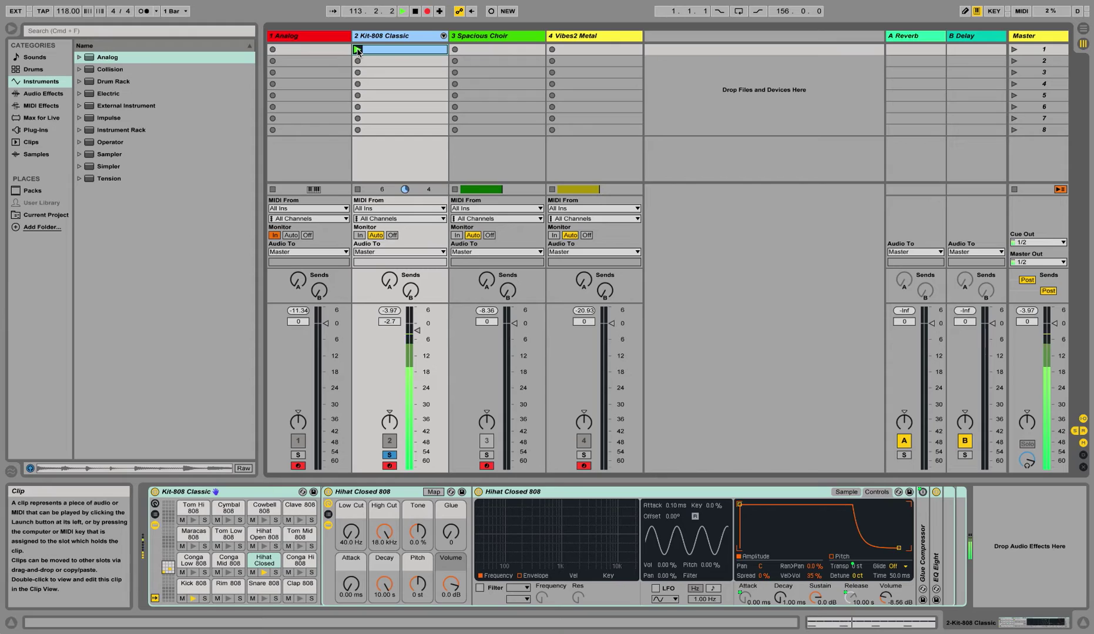
Select the Hihat Closed sound, turn on its Simpler LFO, and set the rate to 1.59 Hz.
{"action": "left_click", "coordinate": [263, 560]}
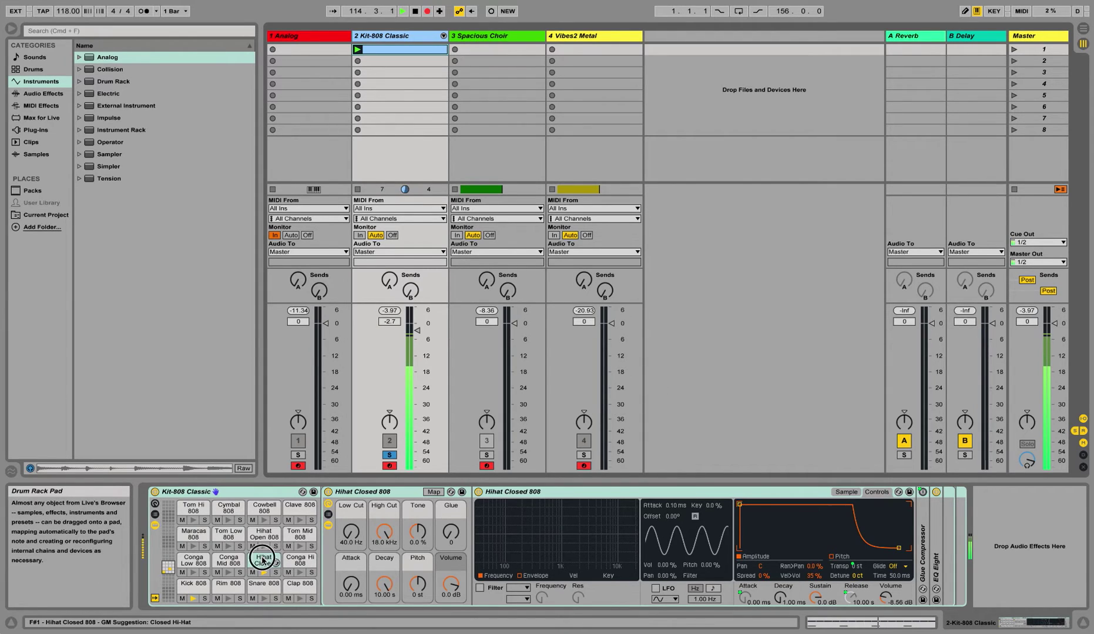
{"action": "left_click", "coordinate": [655, 589]}
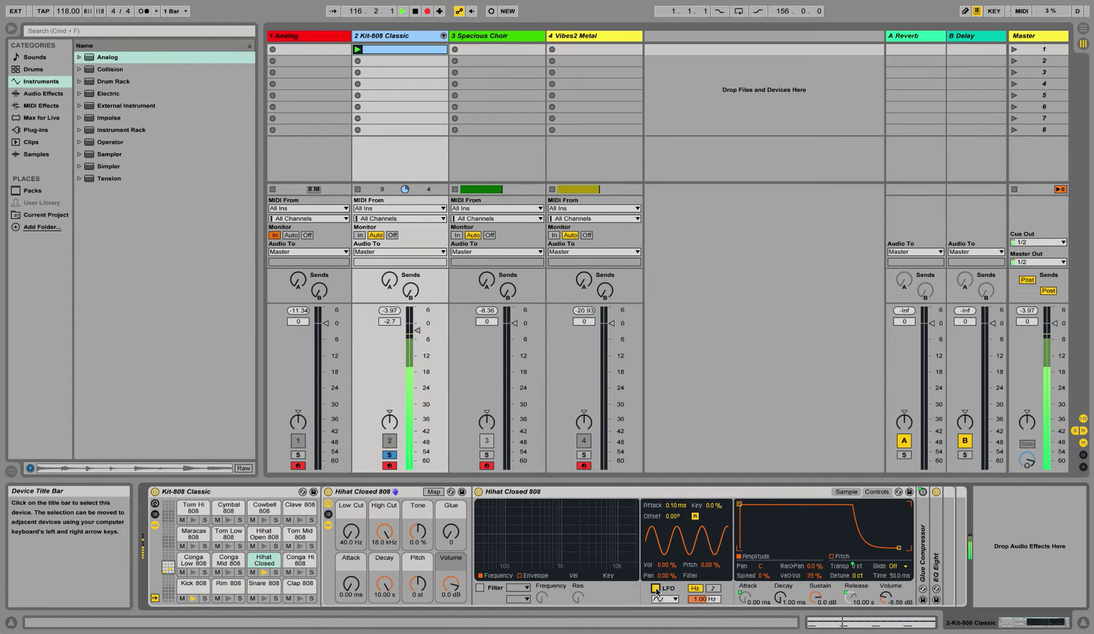
{"action": "left_click", "coordinate": [712, 568]}
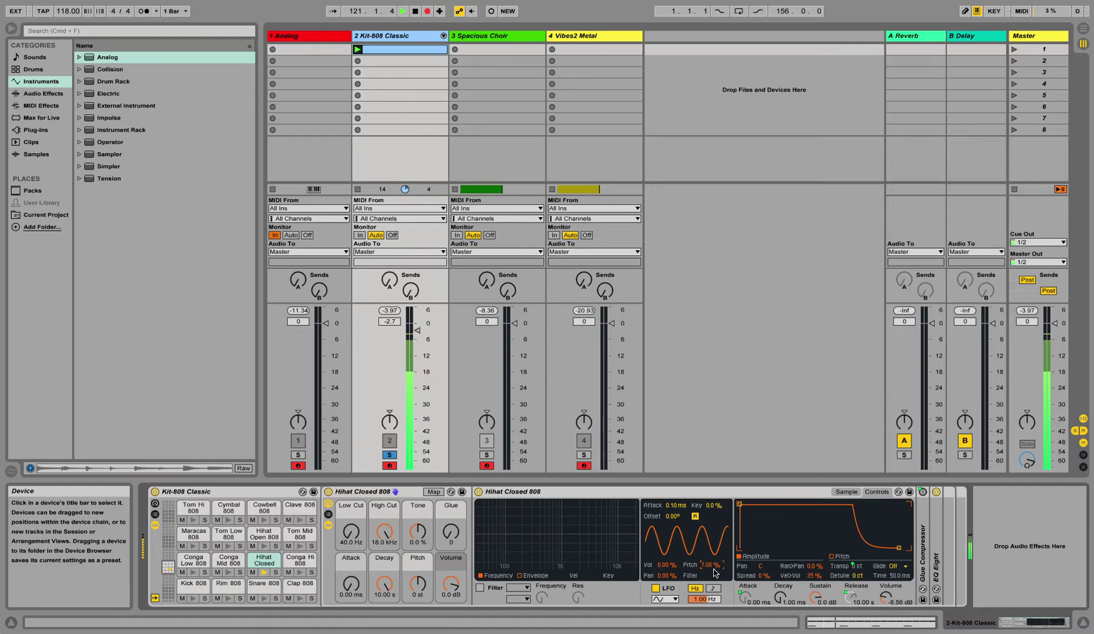
{"action": "scroll", "coordinate": [715, 572], "scroll_direction": "up", "scroll_amount": 3}
{"action": "left_click_drag", "start_coordinate": [704, 600], "coordinate": [704, 623]}
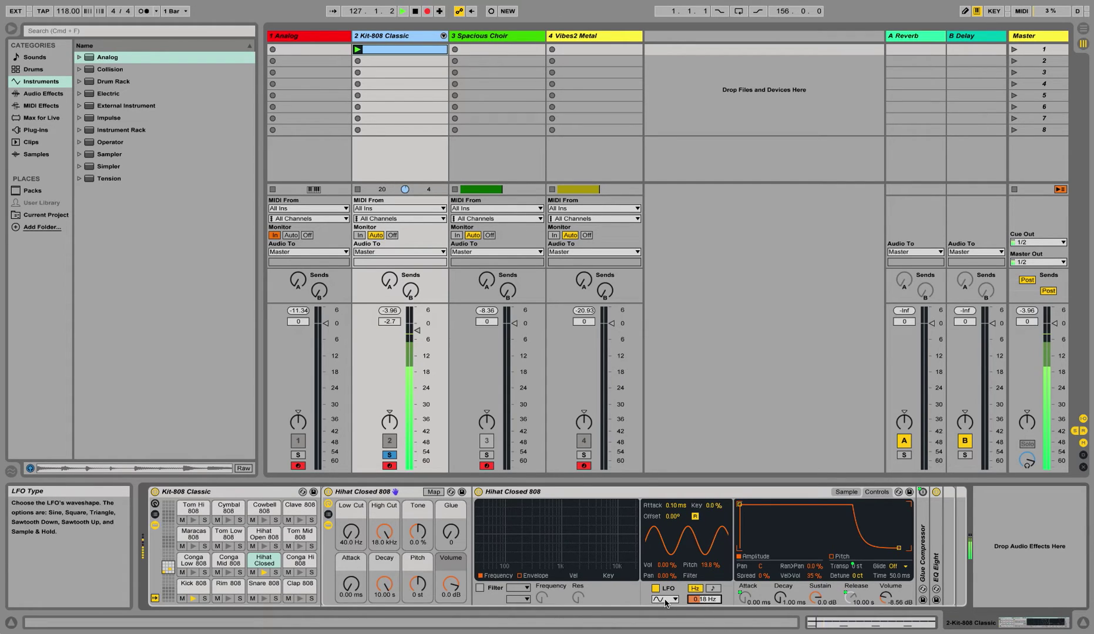
Make the hi-hat LFO a triangle wave with pitch modulation at 0 %.
{"action": "left_click", "coordinate": [666, 600]}
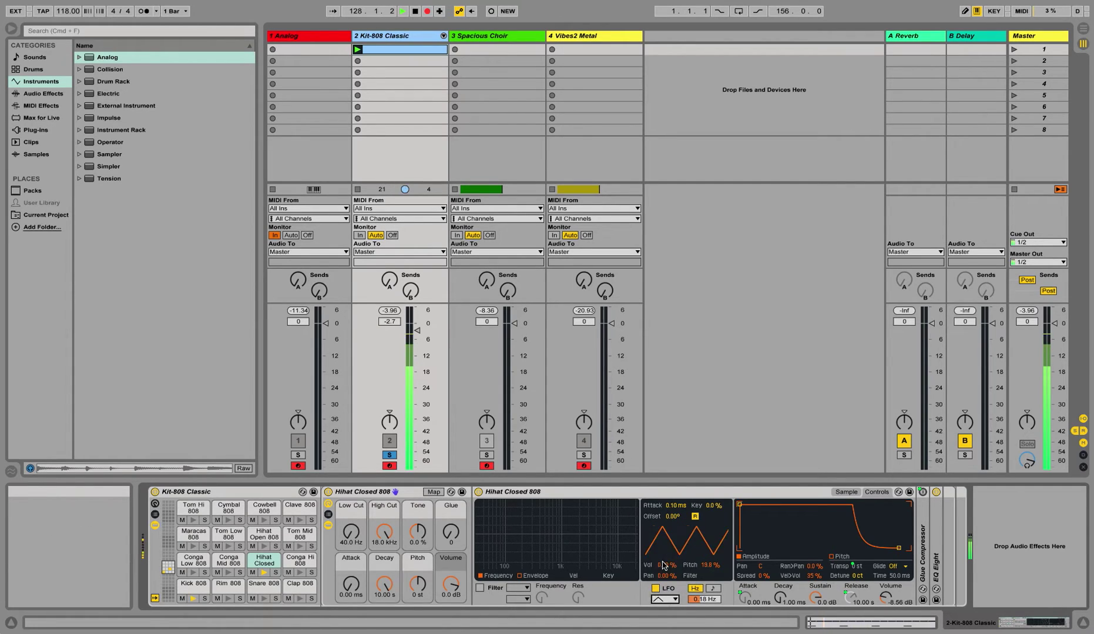
{"action": "left_click", "coordinate": [663, 562]}
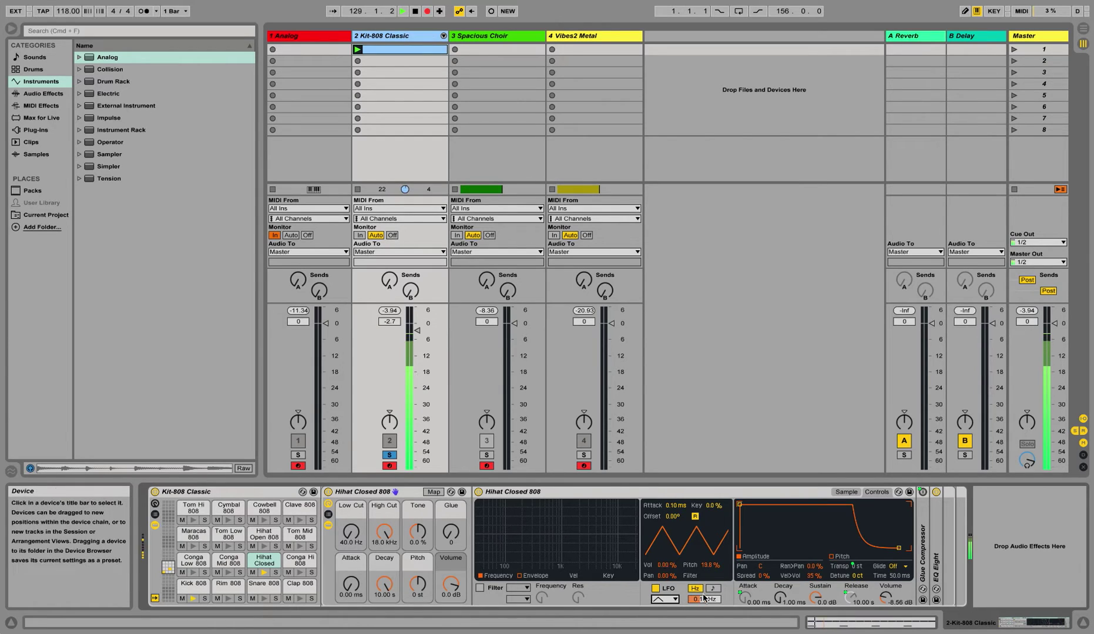
{"action": "left_click", "coordinate": [709, 566]}
{"action": "type", "text": "0"}
{"action": "key", "text": "Return"}
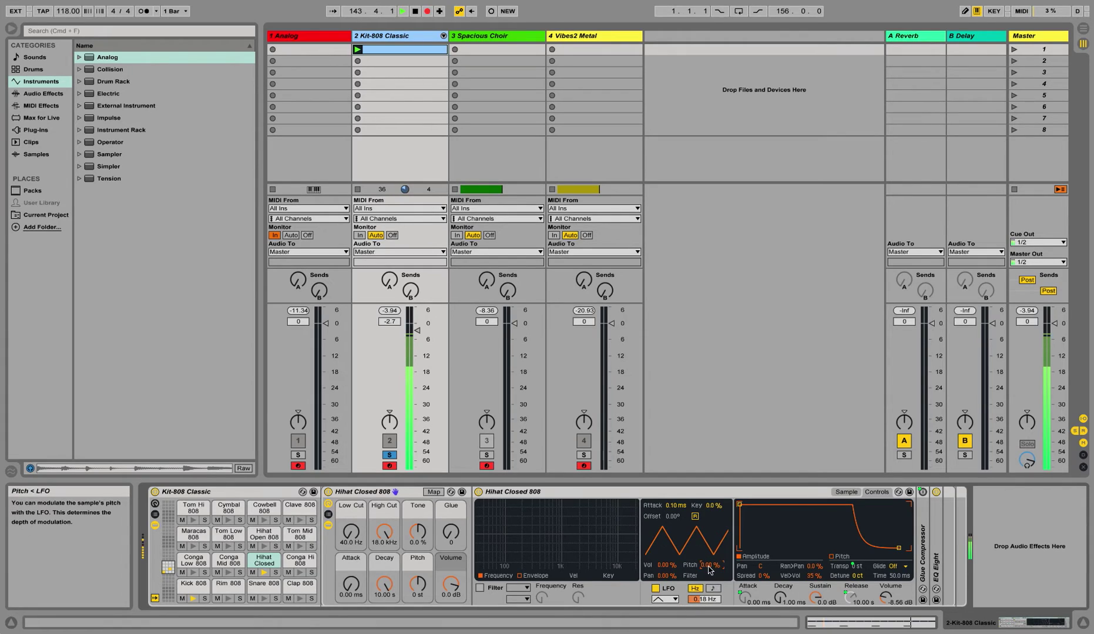
Set the hi-hat LFO to Sawtooth Up at 0.80 Hz, resetting pitch modulation to 0 %.
{"action": "left_click_drag", "start_coordinate": [710, 570], "coordinate": [709, 562]}
{"action": "mouse_move", "coordinate": [703, 604]}
{"action": "left_mouse_down"}
{"action": "mouse_move", "coordinate": [703, 593]}
{"action": "mouse_move", "coordinate": [702, 602]}
{"action": "left_mouse_up"}
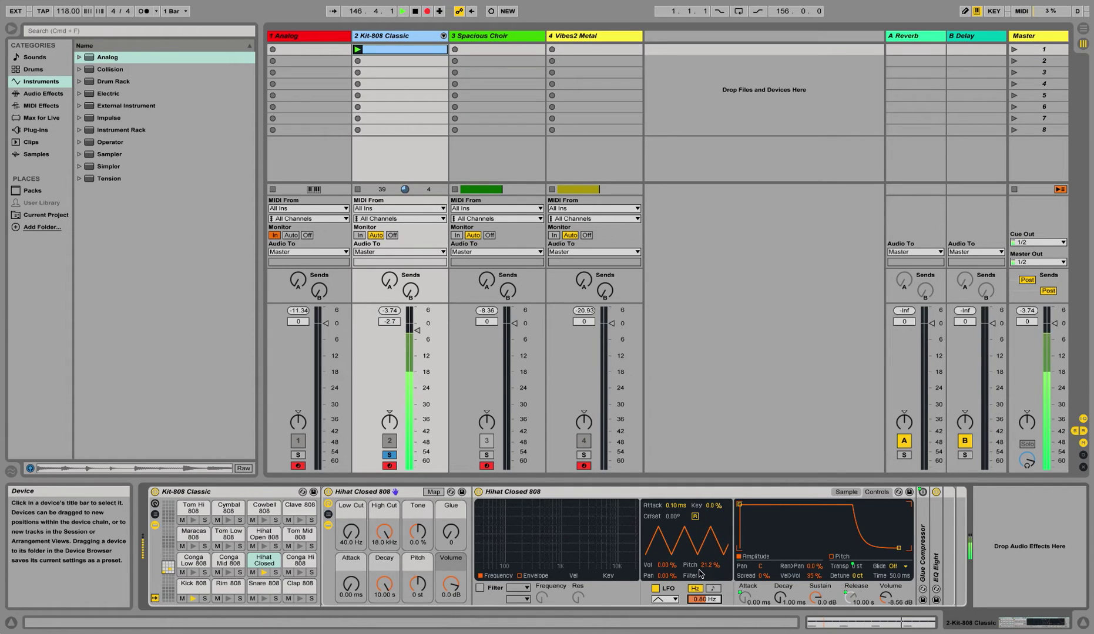
{"action": "left_click", "coordinate": [670, 600]}
{"action": "left_click", "coordinate": [667, 581]}
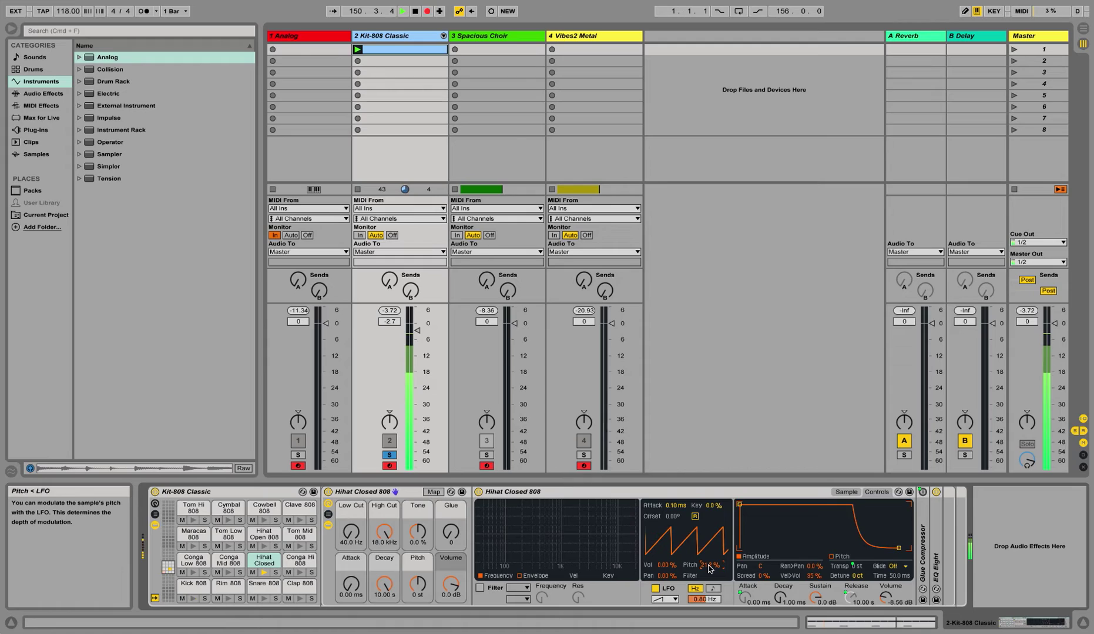
{"action": "type", "text": "0"}
{"action": "key", "text": "Return"}
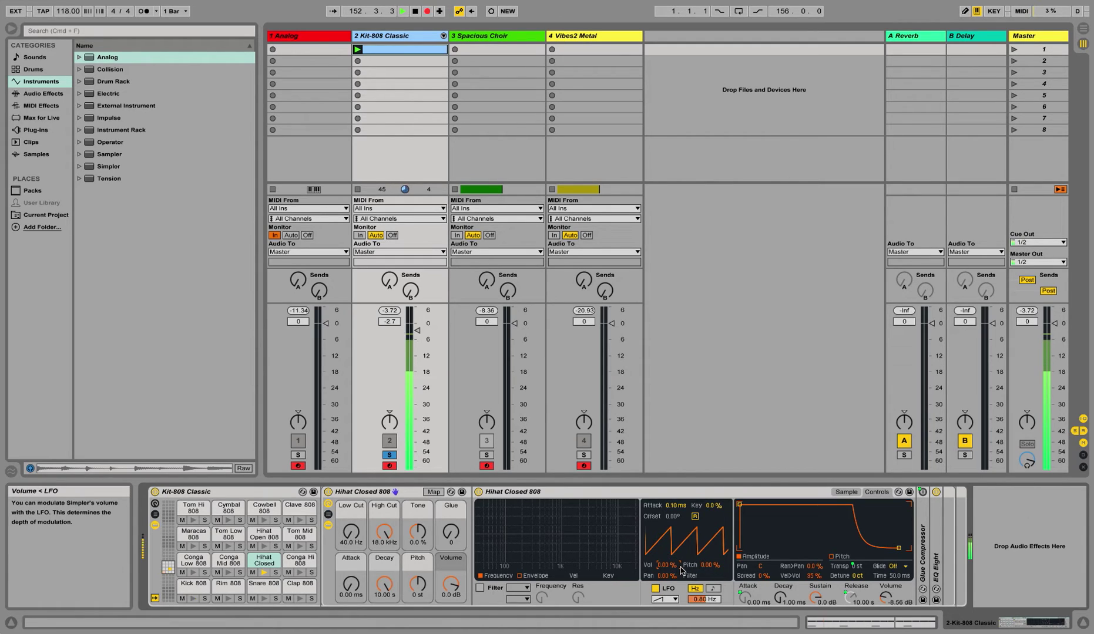
Enter 30 for the LFO amount and set the hi-hat LFO rate to 7.58 Hz.
{"action": "type", "text": "30"}
{"action": "mouse_move", "coordinate": [704, 600]}
{"action": "left_mouse_down"}
{"action": "mouse_move", "coordinate": [703, 566]}
{"action": "mouse_move", "coordinate": [703, 611]}
{"action": "left_mouse_up"}
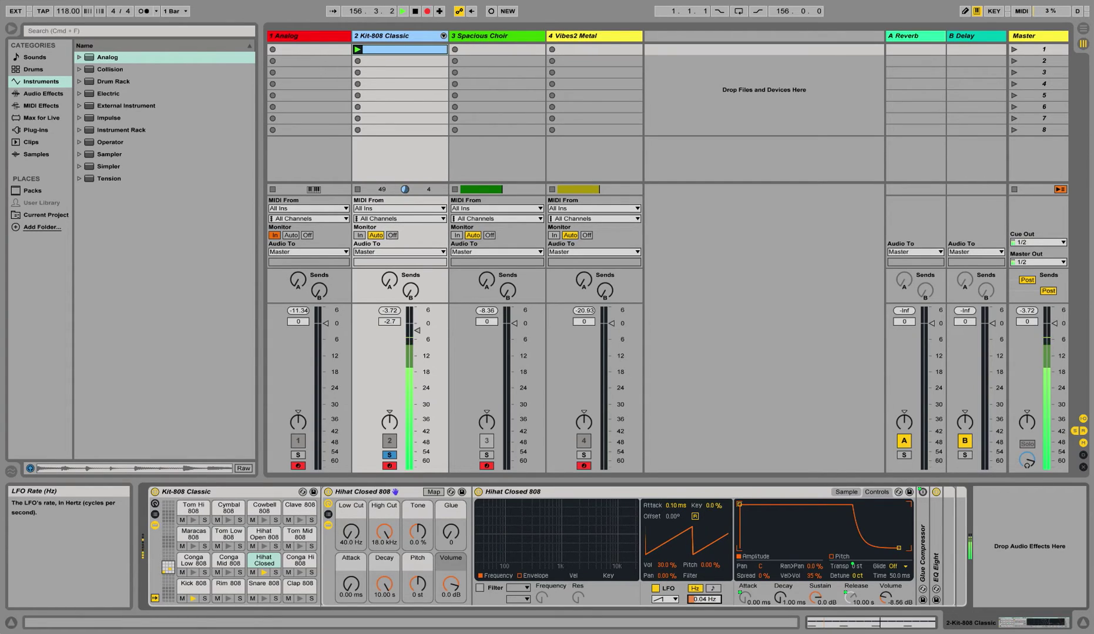
{"action": "left_click_drag", "start_coordinate": [705, 605], "coordinate": [668, 564]}
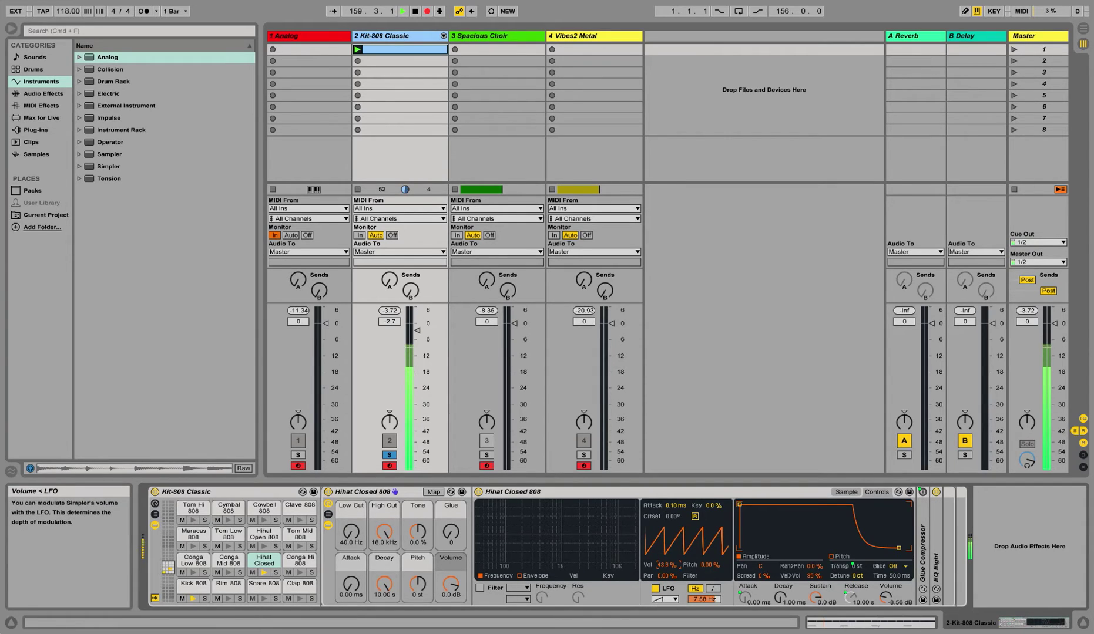
Try Sample & Hold, then settle the hi-hat LFO on a square wave.
{"action": "left_click", "coordinate": [664, 599]}
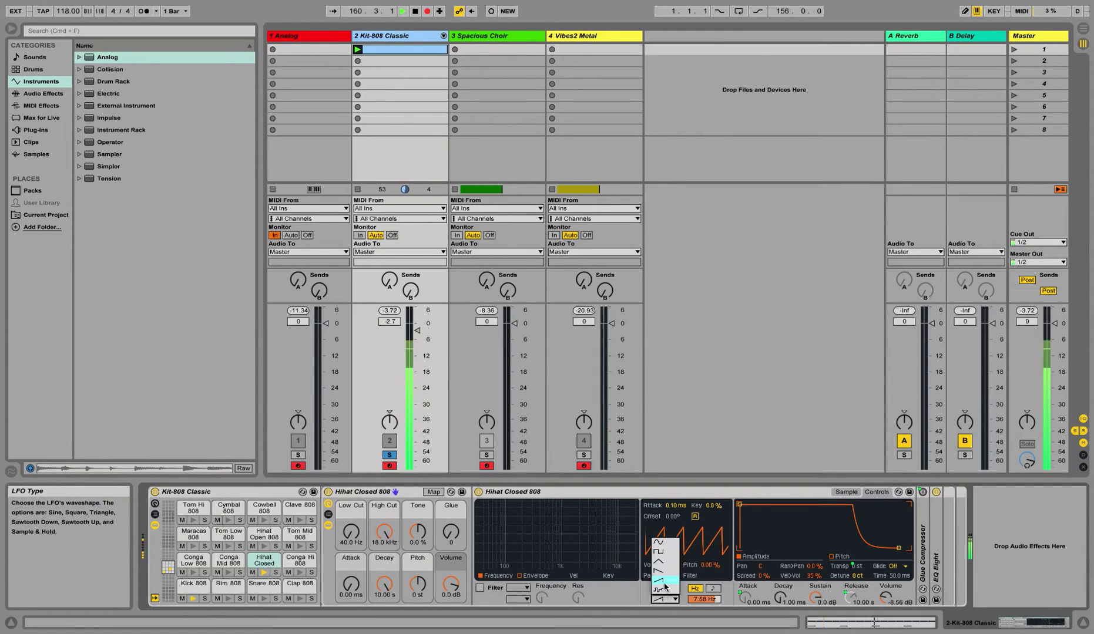
{"action": "left_click", "coordinate": [665, 589]}
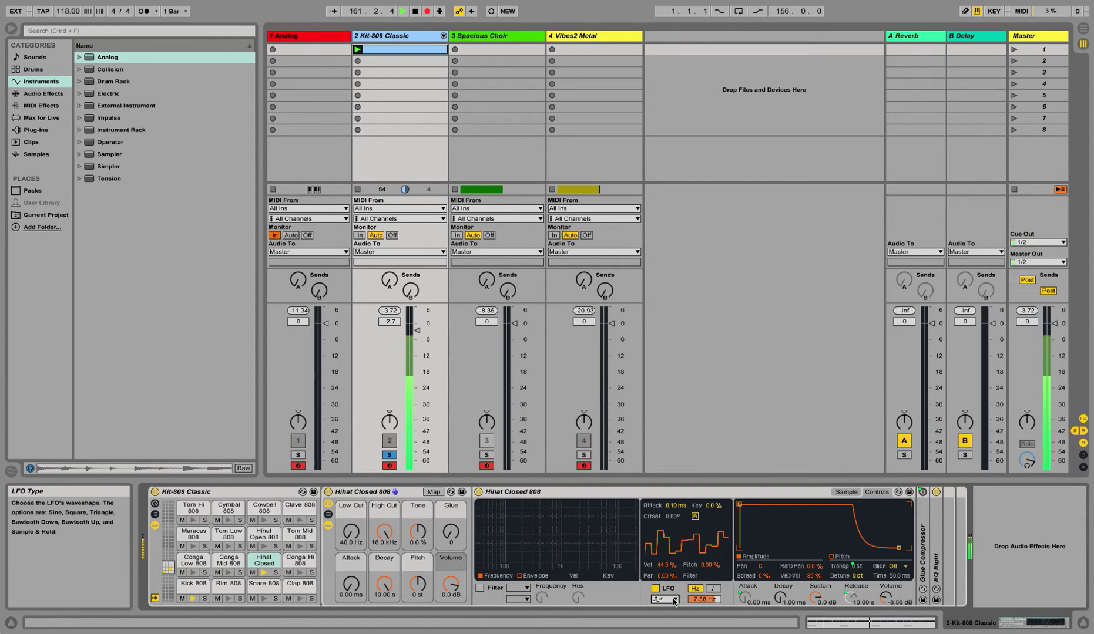
{"action": "left_click", "coordinate": [674, 600]}
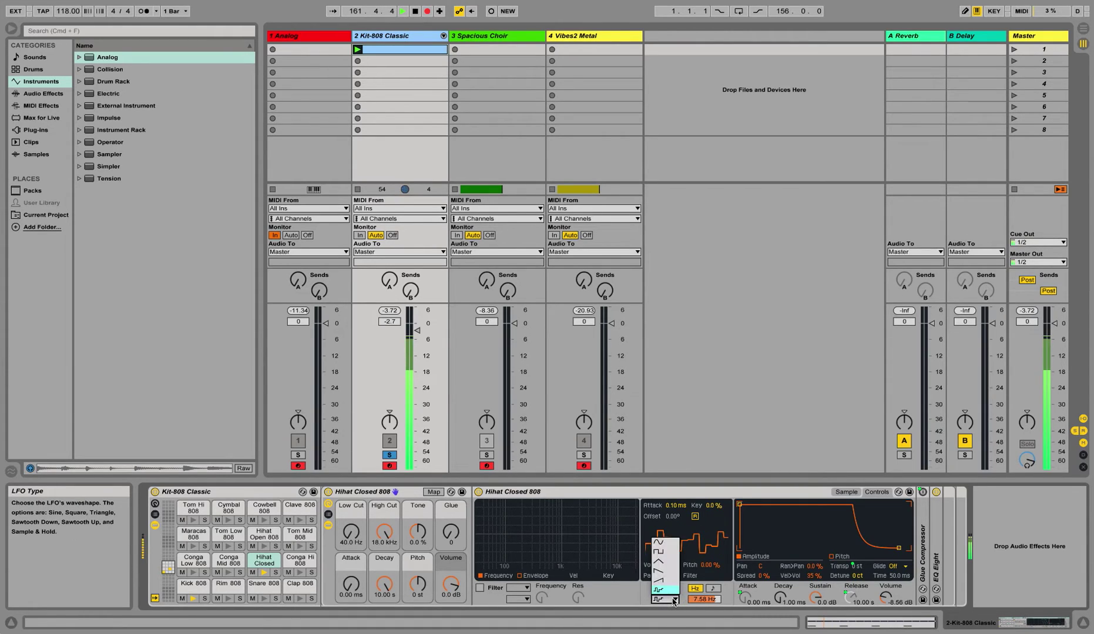
{"action": "left_click", "coordinate": [668, 554]}
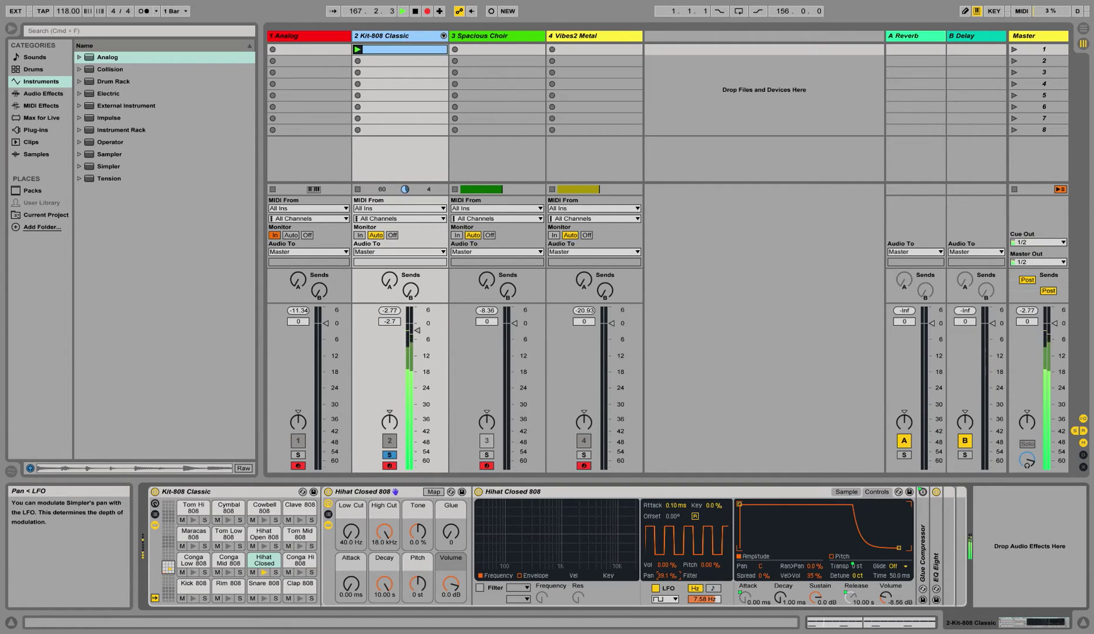
Switch the hi-hat LFO to a sine wave and set its rate to 0.80 Hz.
{"action": "left_click", "coordinate": [664, 599]}
{"action": "left_click", "coordinate": [663, 542]}
{"action": "mouse_move", "coordinate": [713, 603]}
{"action": "left_mouse_down"}
{"action": "mouse_move", "coordinate": [713, 630]}
{"action": "mouse_move", "coordinate": [712, 604]}
{"action": "left_mouse_up"}
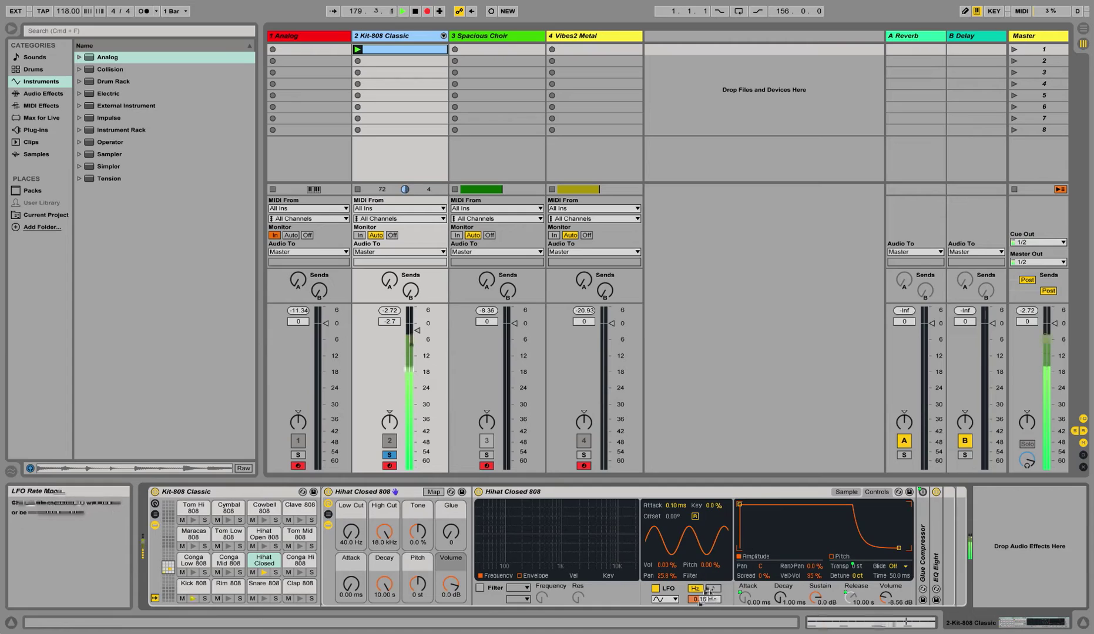
{"action": "left_click_drag", "start_coordinate": [704, 599], "coordinate": [667, 552]}
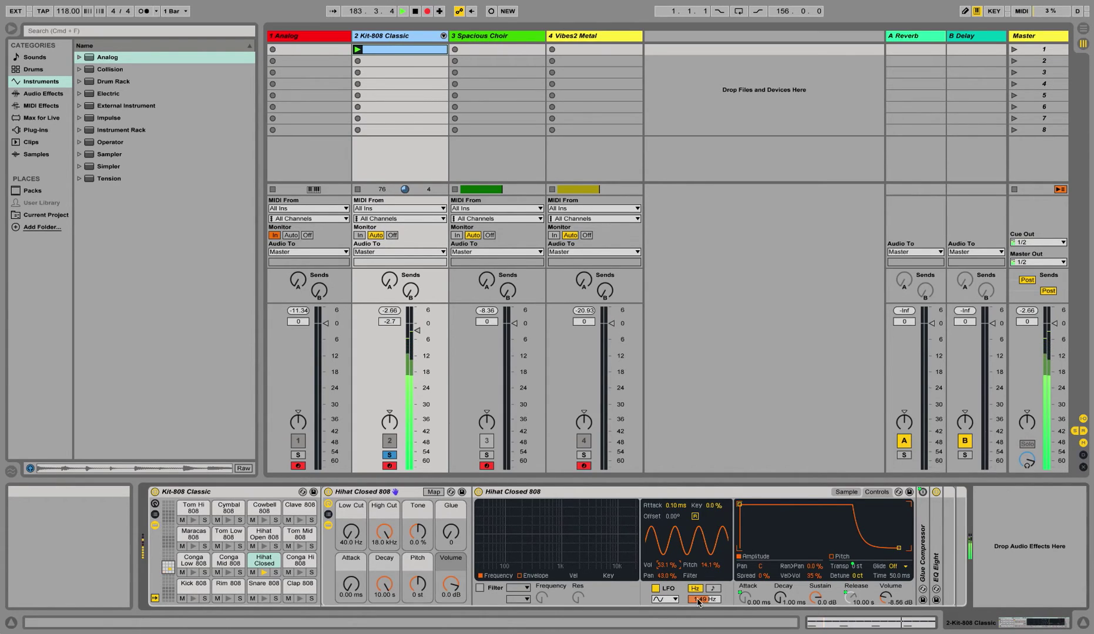
Change the LFO to Sample & Hold, solo then unsolo the Hihat Closed 808 pad, and stop playback.
{"action": "left_click", "coordinate": [665, 599]}
{"action": "left_click", "coordinate": [664, 589]}
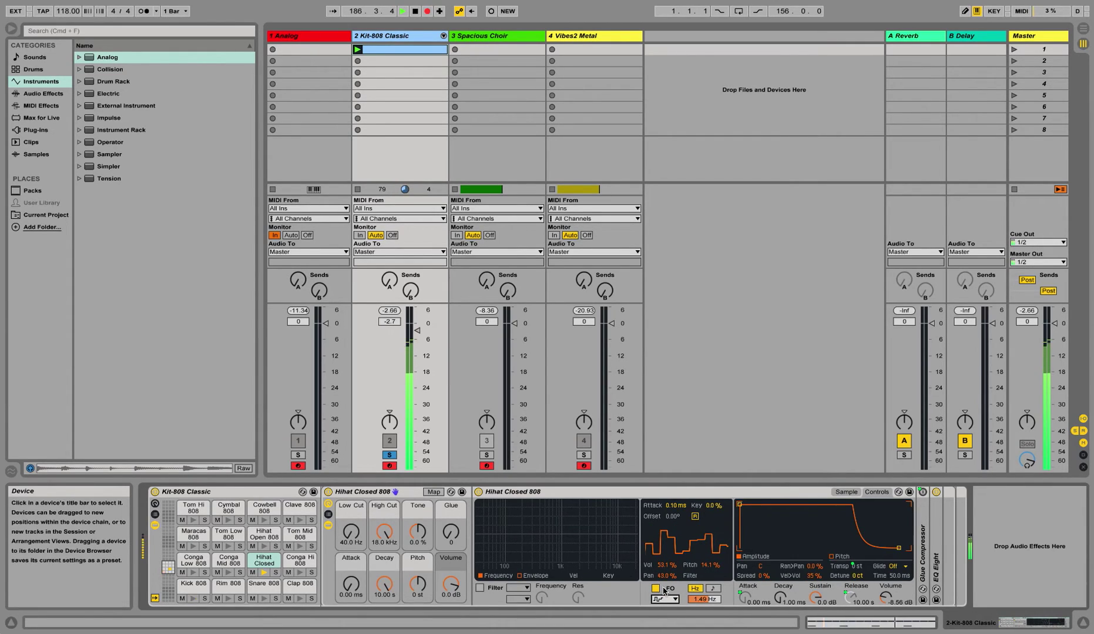
{"action": "left_click", "coordinate": [275, 573]}
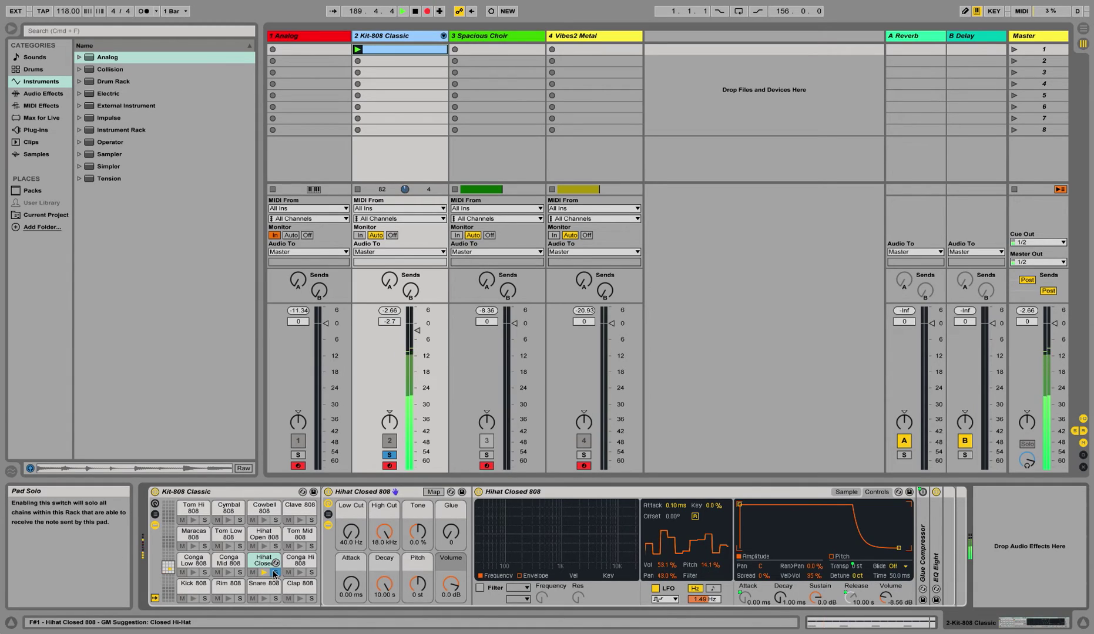
{"action": "left_click", "coordinate": [275, 573]}
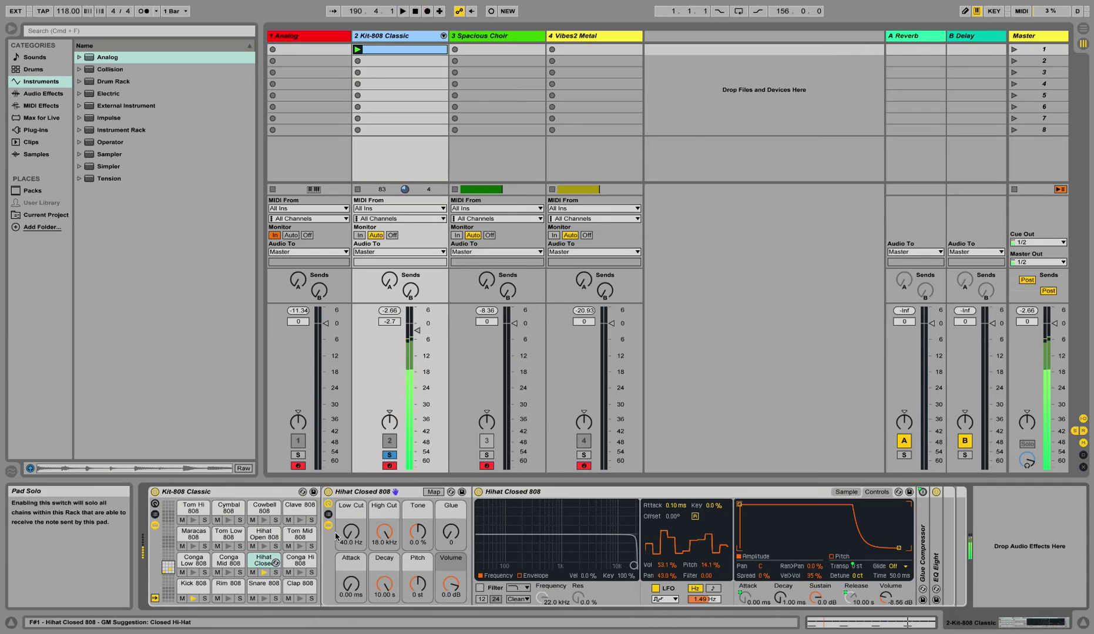
{"action": "key", "text": "space"}
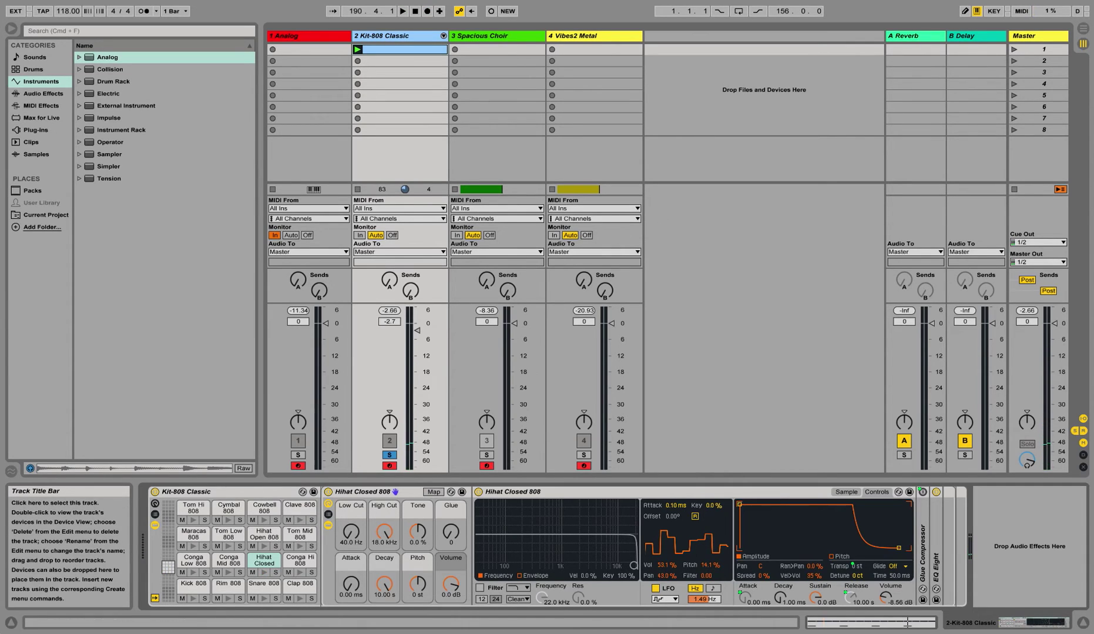
Select and solo the Spacious Choir, then lower the Auto Filter cutoff and raise resonance.
{"action": "left_click", "coordinate": [478, 36]}
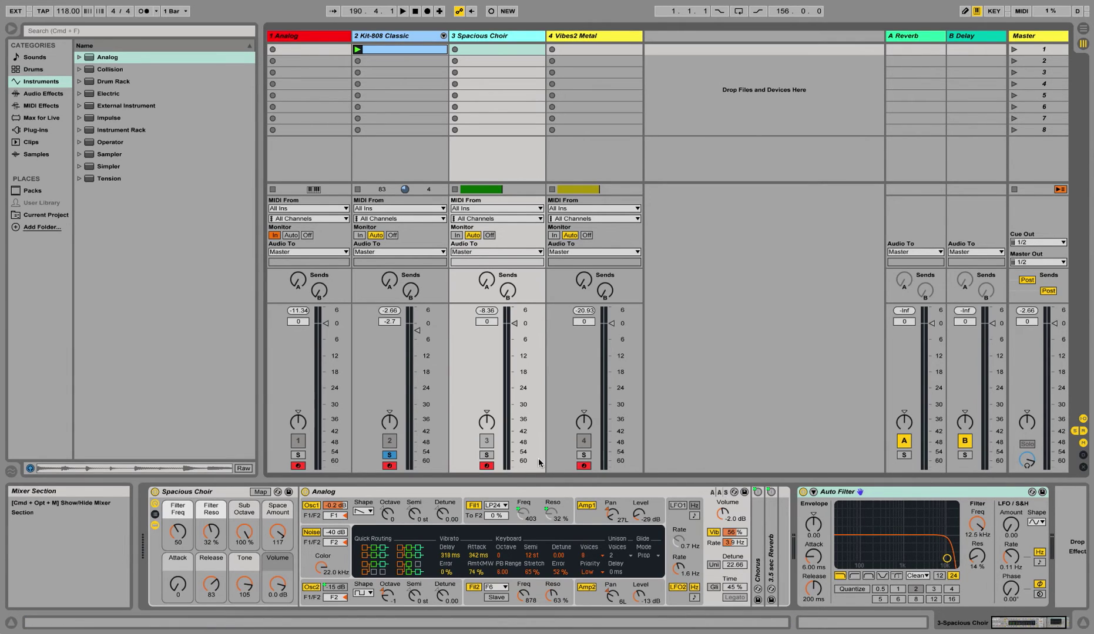
{"action": "left_click", "coordinate": [486, 456]}
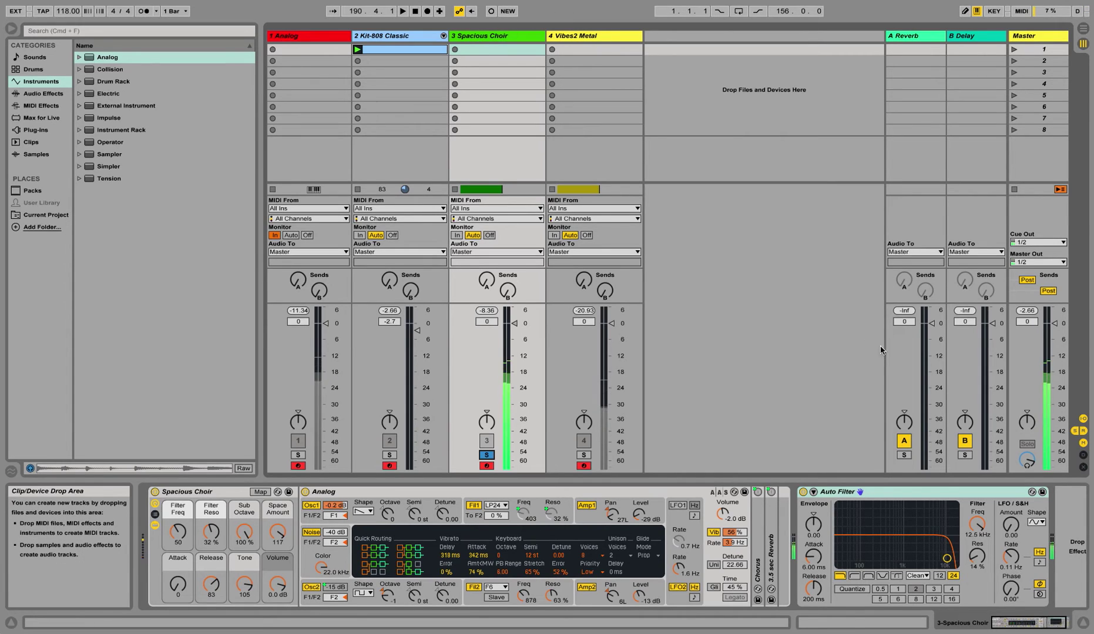
{"action": "left_click_drag", "start_coordinate": [946, 559], "coordinate": [901, 541]}
Set the filter LFO amount to 13.6, rate to 0.52 Hz, square shape, and lower the cutoff.
{"action": "left_click_drag", "start_coordinate": [1008, 532], "coordinate": [1008, 520]}
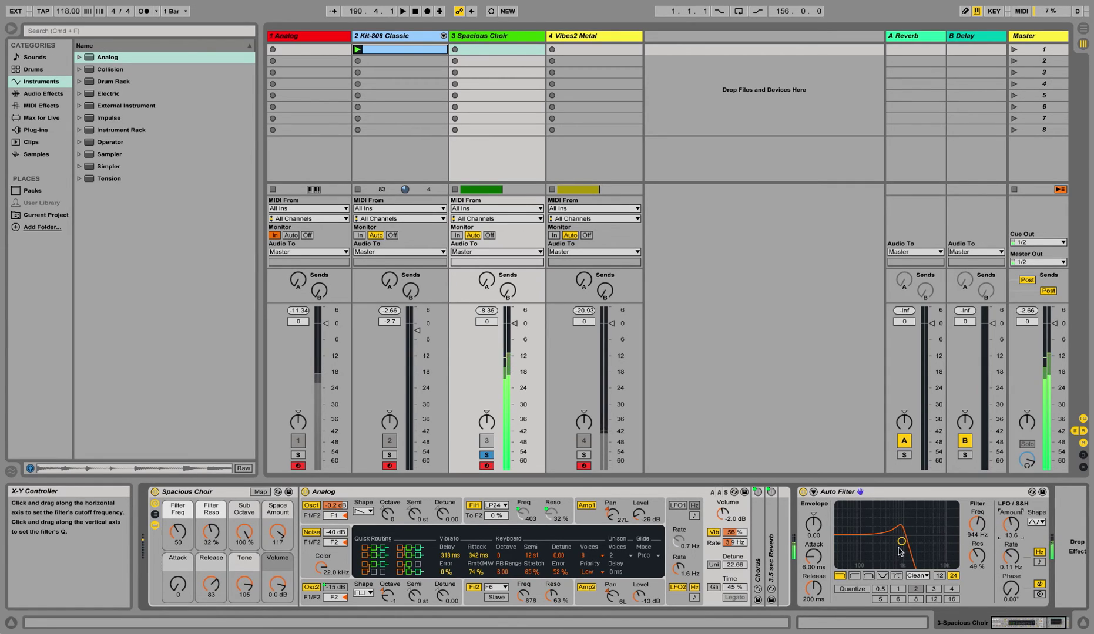
{"action": "left_click_drag", "start_coordinate": [901, 541], "coordinate": [893, 548]}
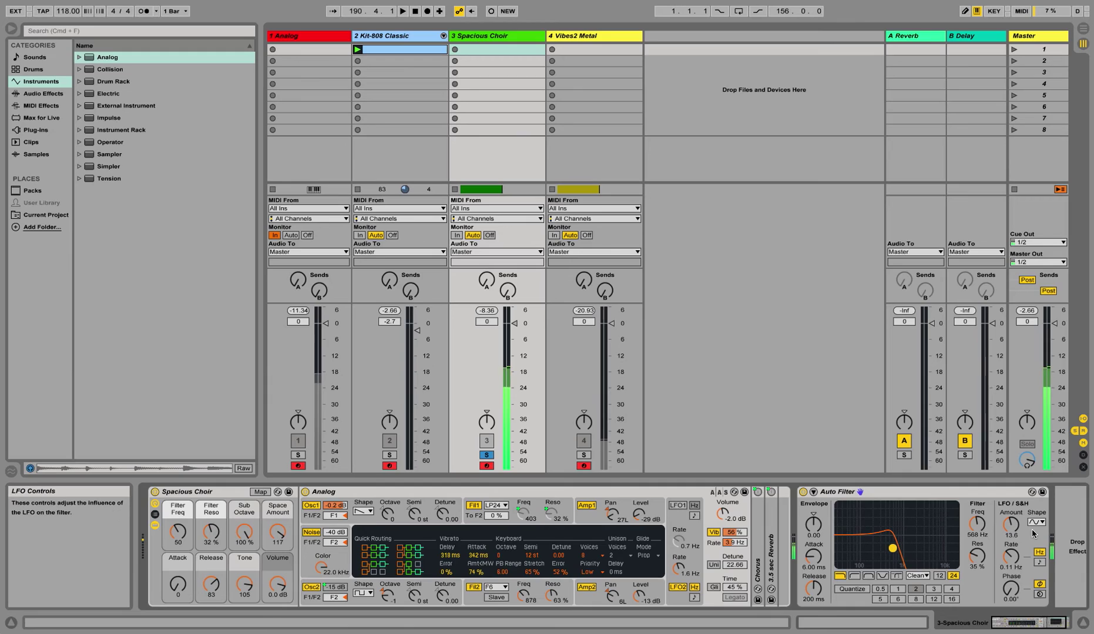
{"action": "left_click_drag", "start_coordinate": [1010, 556], "coordinate": [1010, 541]}
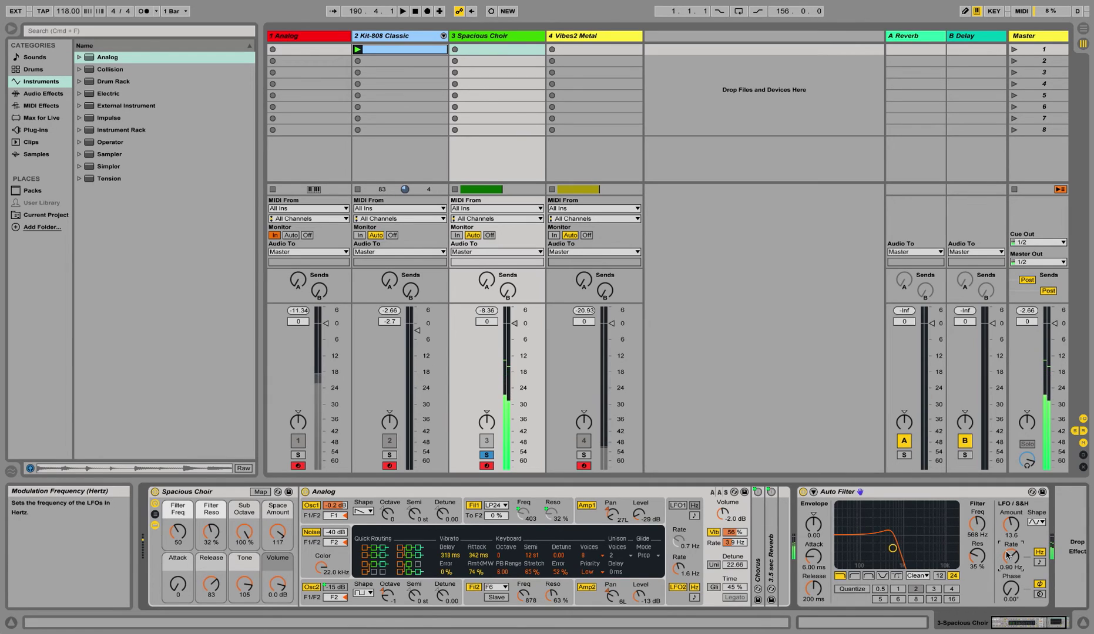
{"action": "left_click", "coordinate": [1044, 523]}
{"action": "left_click", "coordinate": [1039, 542]}
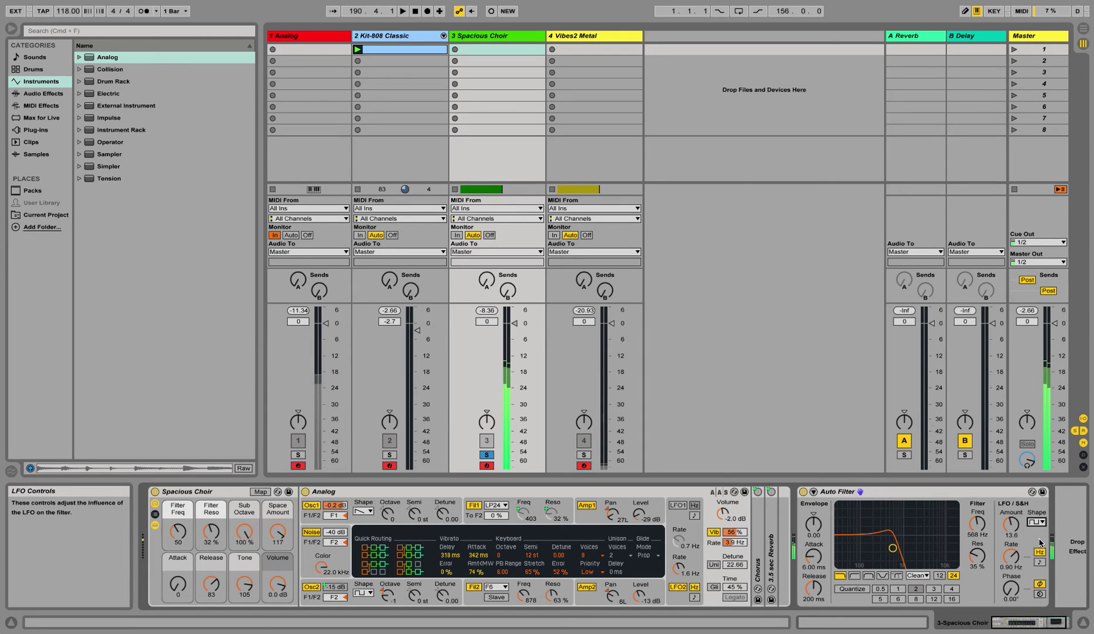
{"action": "mouse_move", "coordinate": [892, 549]}
{"action": "left_mouse_down"}
{"action": "mouse_move", "coordinate": [870, 554]}
{"action": "mouse_move", "coordinate": [902, 542]}
{"action": "left_mouse_up"}
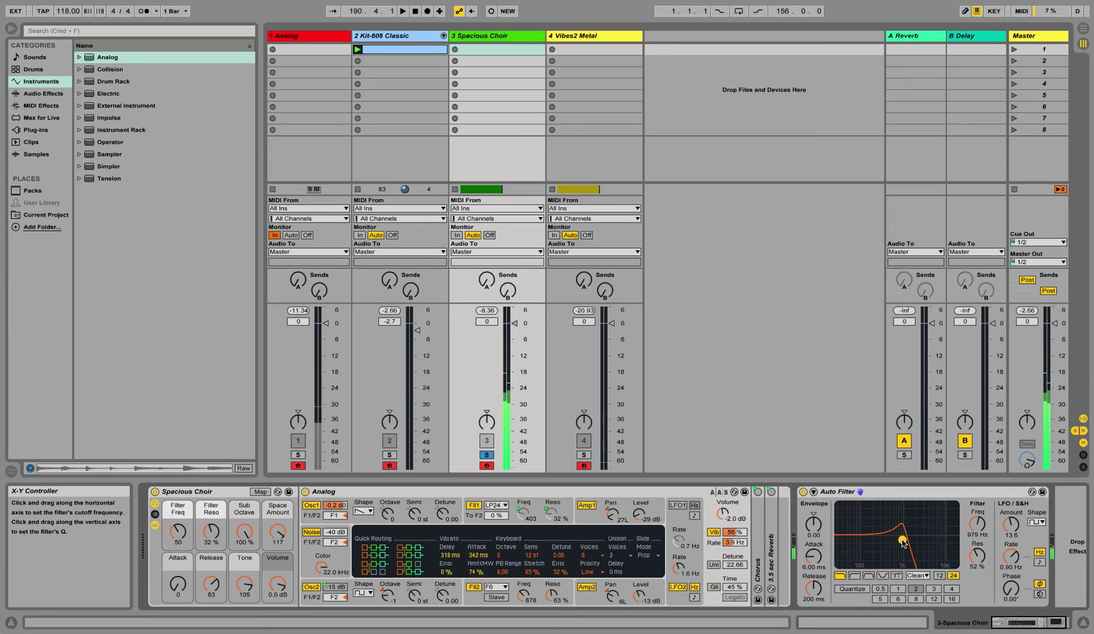
Solo Vibes2 Metal, show its devices, and turn up the Auto Pan amount and rate.
{"action": "left_click", "coordinate": [583, 455]}
{"action": "left_click", "coordinate": [578, 37]}
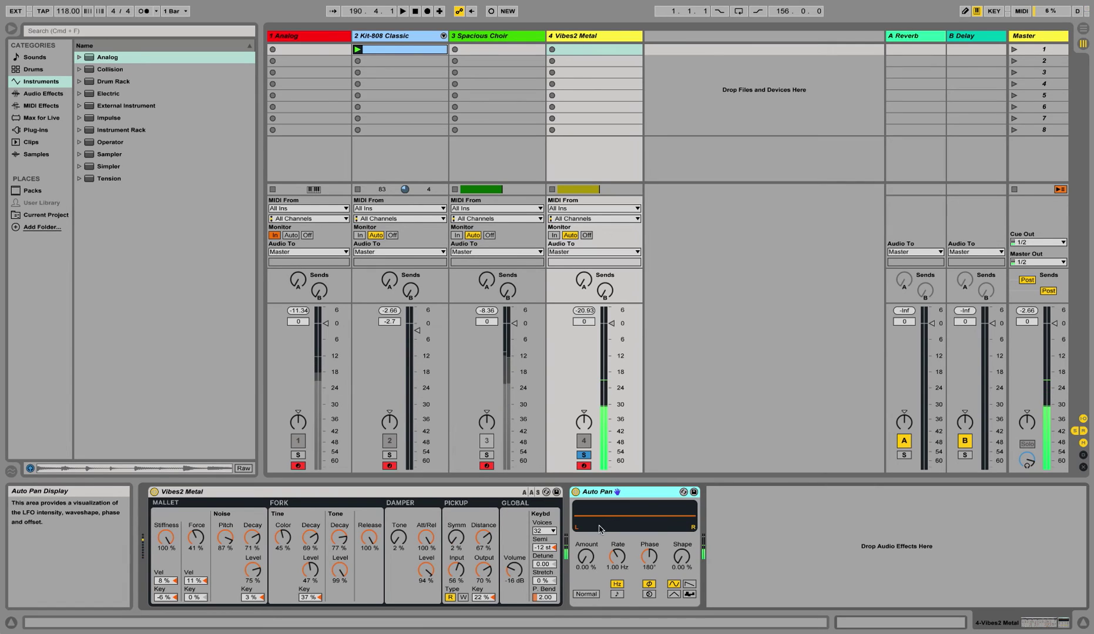
{"action": "left_click_drag", "start_coordinate": [586, 557], "coordinate": [585, 532]}
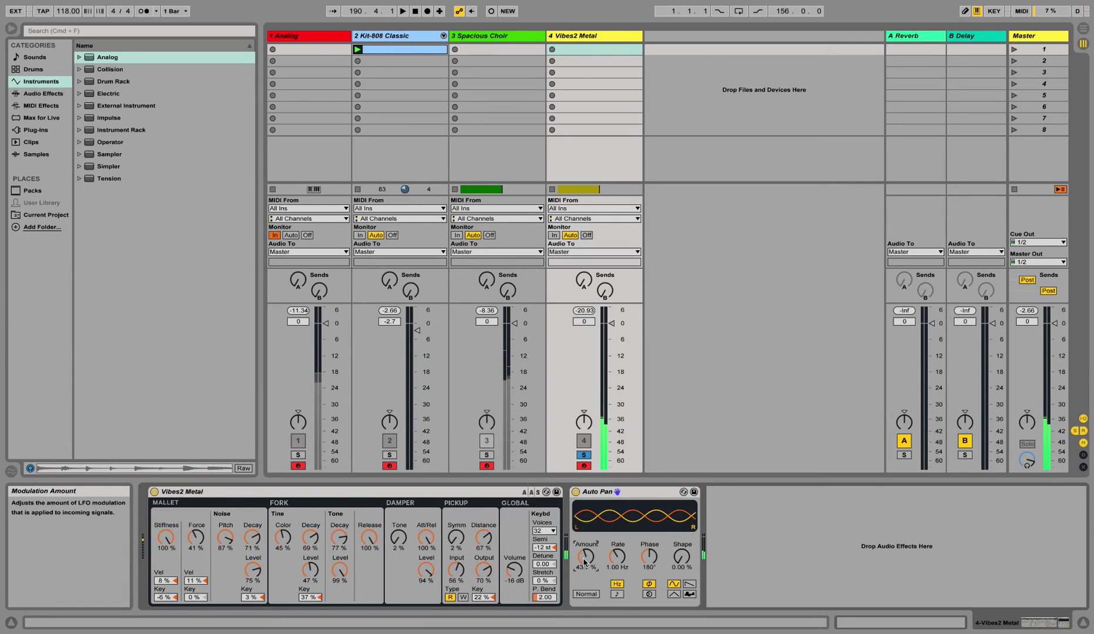
{"action": "left_click_drag", "start_coordinate": [616, 557], "coordinate": [678, 550]}
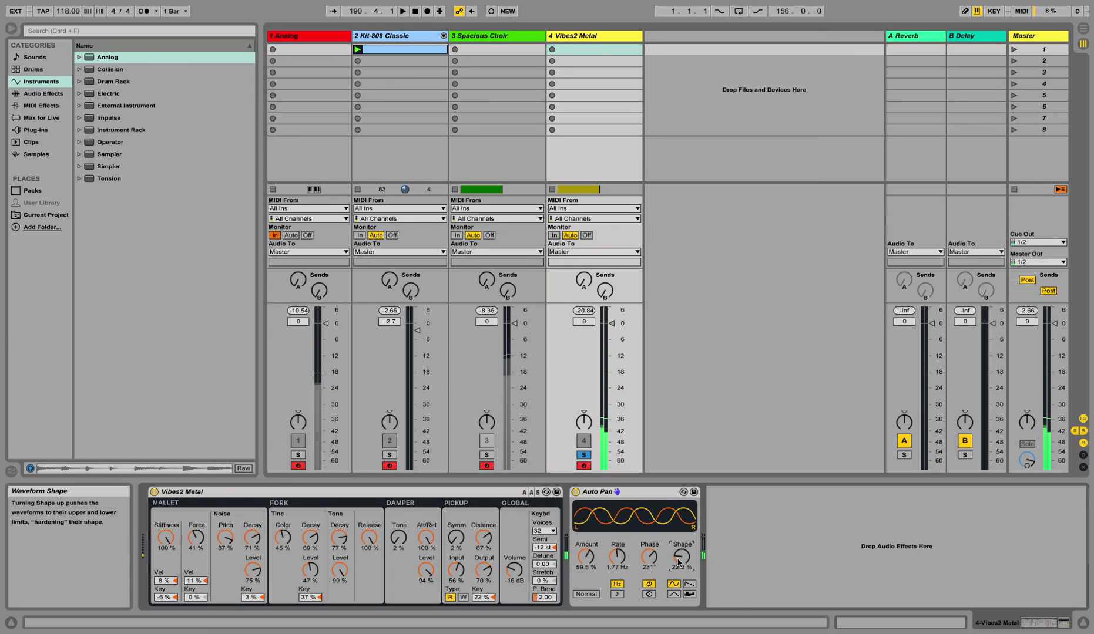